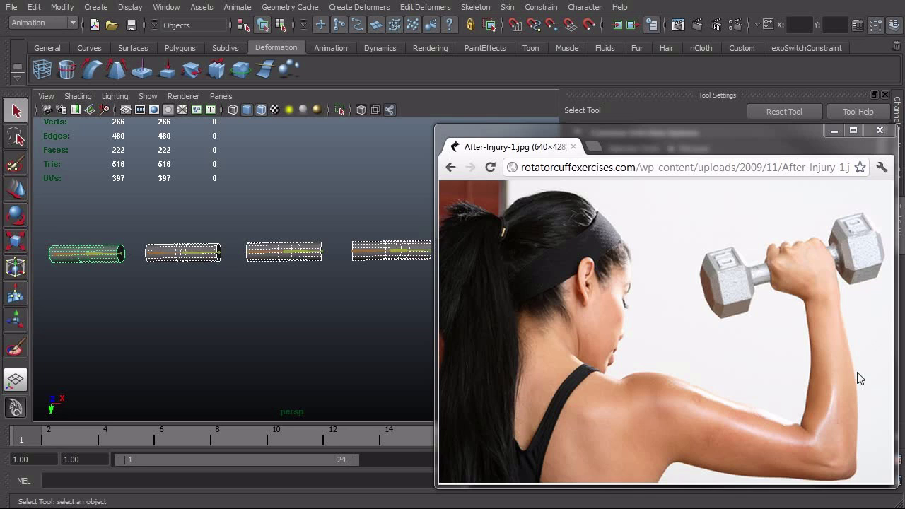
- Put away the arm reference photo and examine the row of four rigged cylinders in the perspective view
{"action": "left_click", "coordinate": [833, 134]}
{"action": "left_click", "coordinate": [832, 134]}
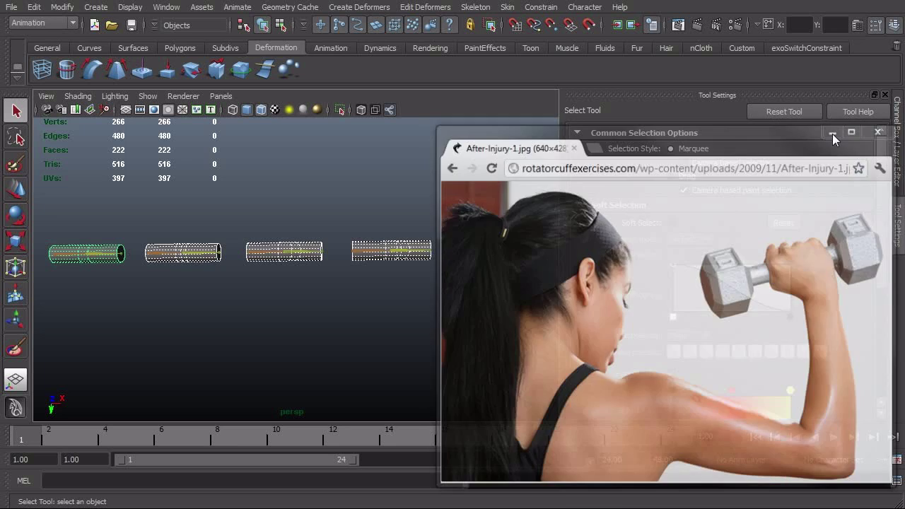
{"action": "left_click_drag", "start_coordinate": [274, 292], "coordinate": [387, 352], "text": "alt"}
{"action": "middle_click_drag", "start_coordinate": [387, 352], "coordinate": [410, 357], "text": "alt"}
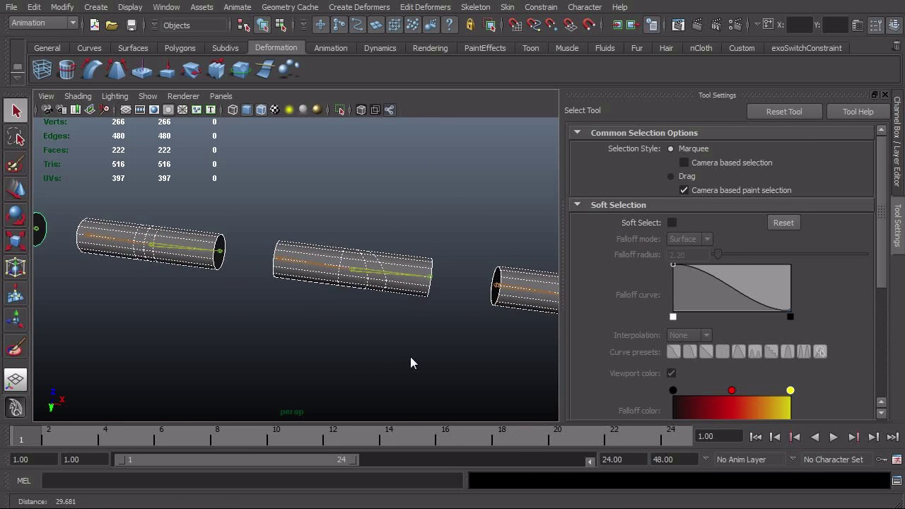
{"action": "right_click_drag", "start_coordinate": [411, 356], "coordinate": [346, 332], "text": "alt"}
{"action": "left_click_drag", "start_coordinate": [341, 242], "coordinate": [301, 301]}
{"action": "right_click_drag", "start_coordinate": [404, 333], "coordinate": [348, 334], "text": "alt"}
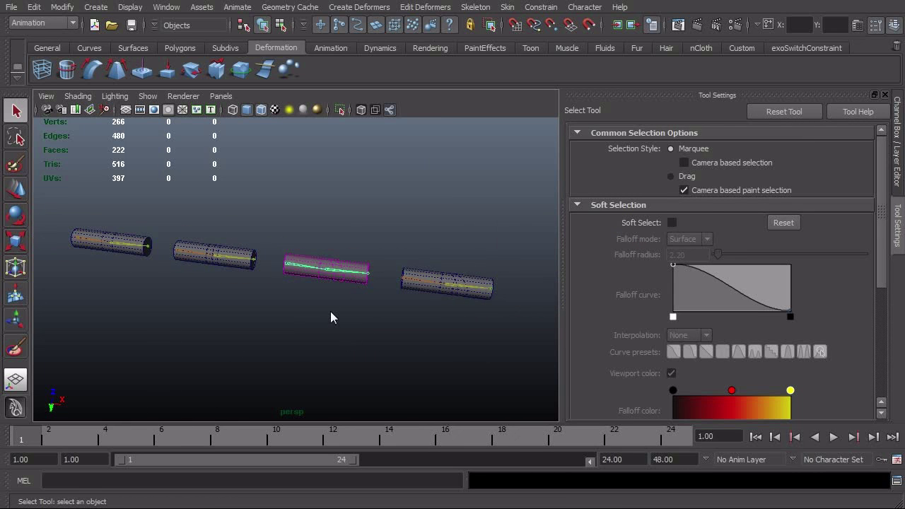
{"action": "right_click_drag", "start_coordinate": [175, 319], "coordinate": [215, 328], "text": "alt"}
{"action": "middle_click_drag", "start_coordinate": [215, 327], "coordinate": [365, 328], "text": "alt"}
{"action": "left_click_drag", "start_coordinate": [366, 327], "coordinate": [338, 461], "text": "alt"}
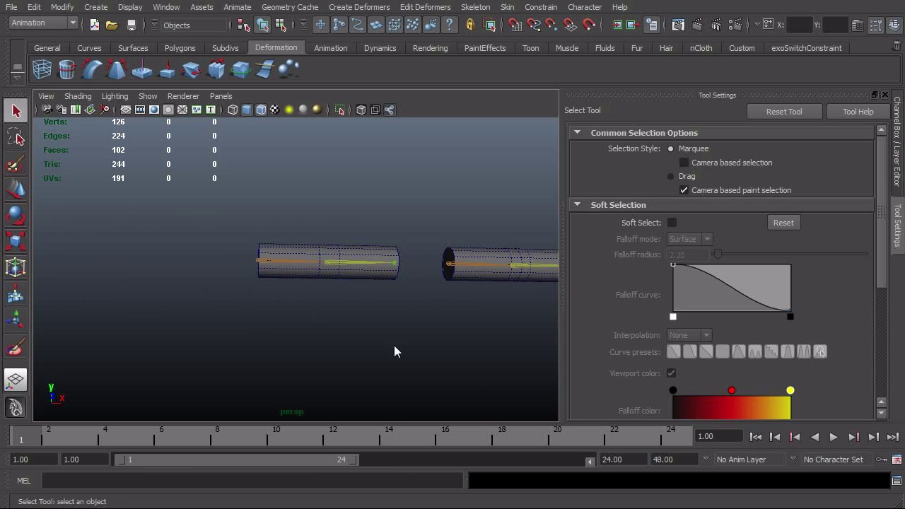
{"action": "left_click_drag", "start_coordinate": [394, 345], "coordinate": [343, 349], "text": "alt"}
- Switch to the top view and examine the leftmost cylinder with two edge loops around its middle joint
{"action": "key", "text": "space"}
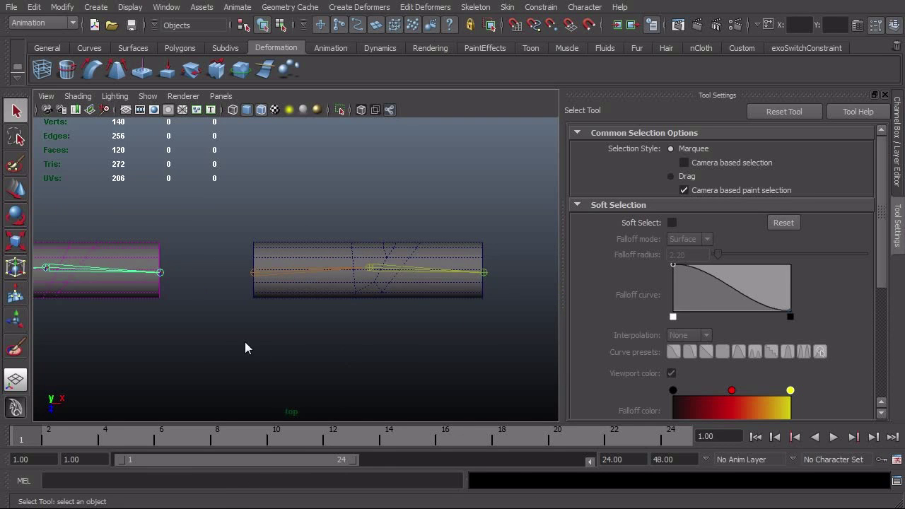
{"action": "middle_click_drag", "start_coordinate": [246, 343], "coordinate": [395, 345], "text": "alt"}
{"action": "middle_click_drag", "start_coordinate": [413, 343], "coordinate": [313, 346], "text": "alt"}
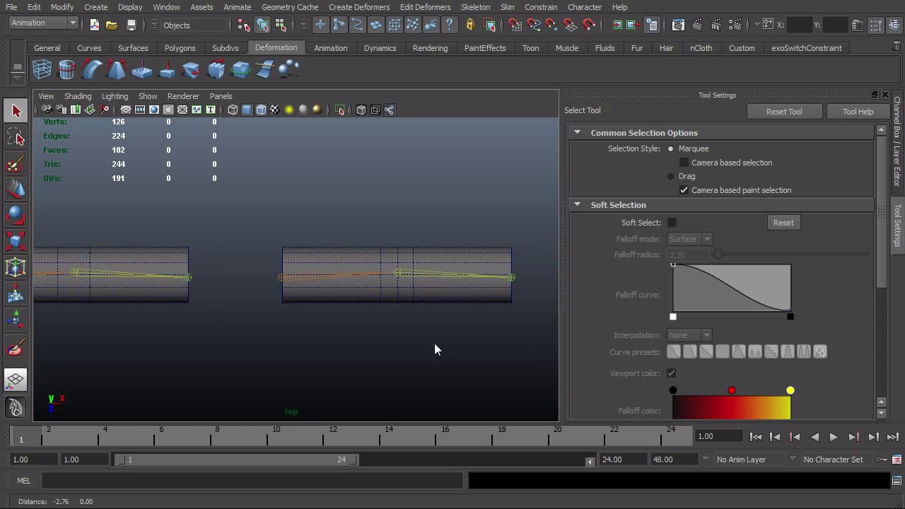
{"action": "right_click_drag", "start_coordinate": [313, 345], "coordinate": [414, 343], "text": "alt"}
{"action": "middle_click_drag", "start_coordinate": [337, 356], "coordinate": [407, 353], "text": "alt"}
{"action": "right_click_drag", "start_coordinate": [336, 353], "coordinate": [372, 352], "text": "alt"}
{"action": "middle_click_drag", "start_coordinate": [381, 364], "coordinate": [383, 341], "text": "alt"}
{"action": "right_click_drag", "start_coordinate": [299, 340], "coordinate": [359, 341], "text": "alt"}
{"action": "middle_click_drag", "start_coordinate": [359, 341], "coordinate": [308, 357], "text": "alt"}
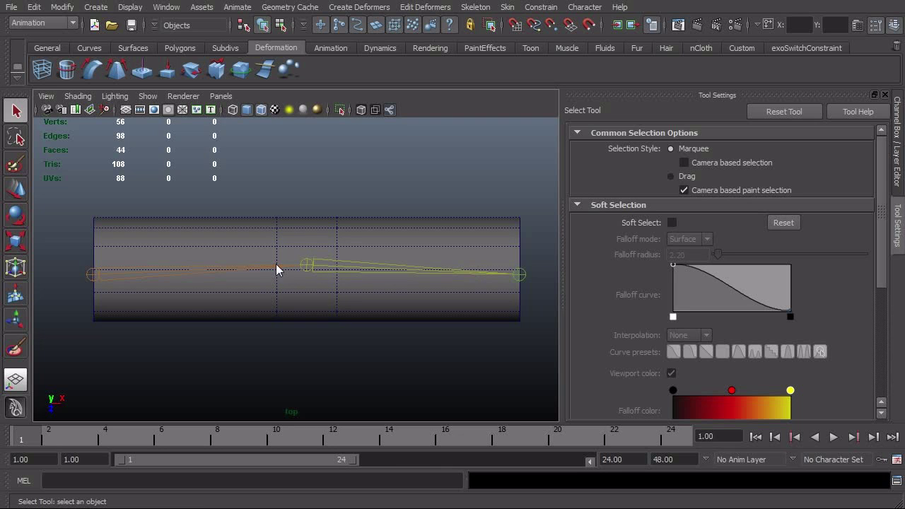
{"action": "right_click_drag", "start_coordinate": [382, 278], "coordinate": [380, 278], "text": "alt"}
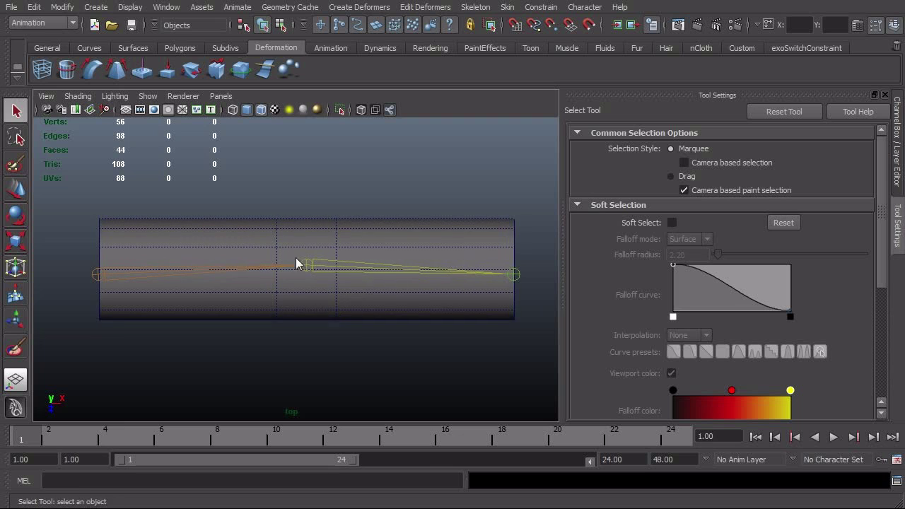
- Select the edge loop just before the two-loop cylinder's middle joint, convert it to vertices, and return to object selection
{"action": "right_click_drag", "start_coordinate": [280, 259], "coordinate": [281, 235]}
{"action": "double_click", "coordinate": [276, 256]}
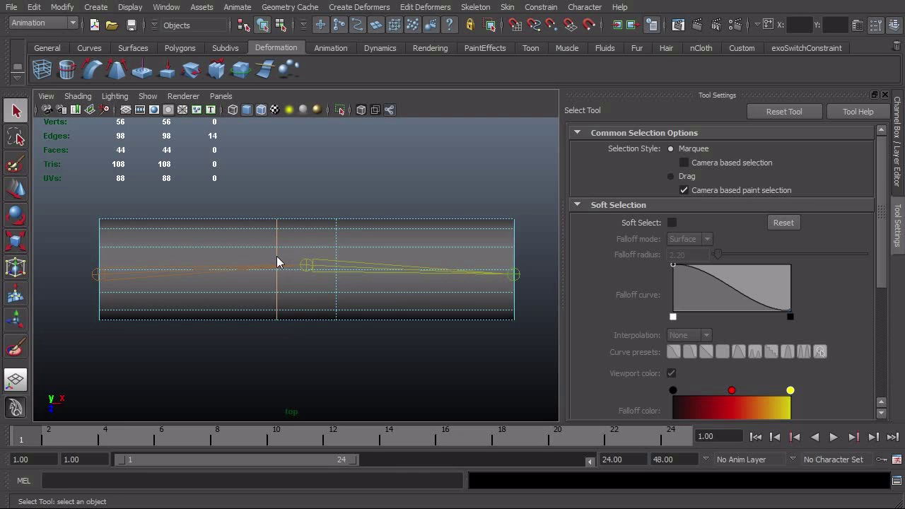
{"action": "key", "text": "ctrl+F9"}
{"action": "right_click_drag", "start_coordinate": [455, 311], "coordinate": [362, 251], "text": "alt"}
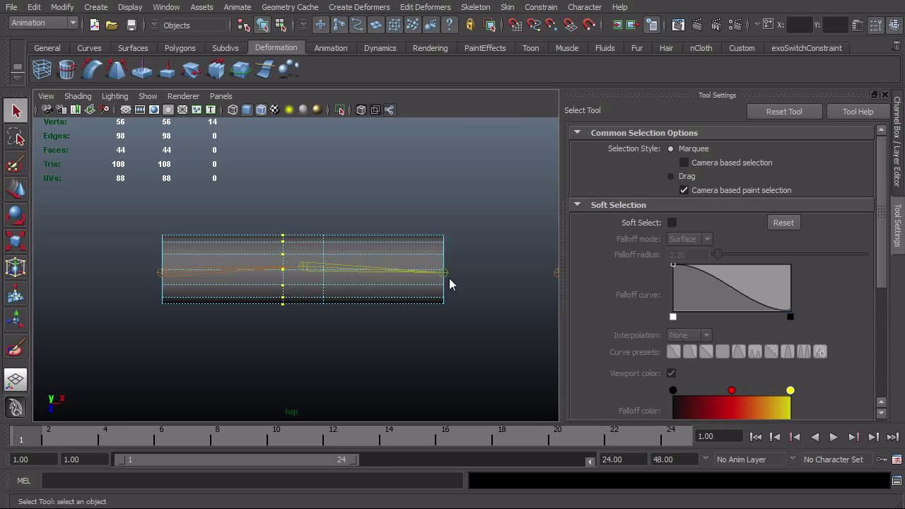
{"action": "middle_click_drag", "start_coordinate": [448, 283], "coordinate": [409, 298], "text": "alt"}
{"action": "key", "text": "F8"}
{"action": "key", "text": "F8"}
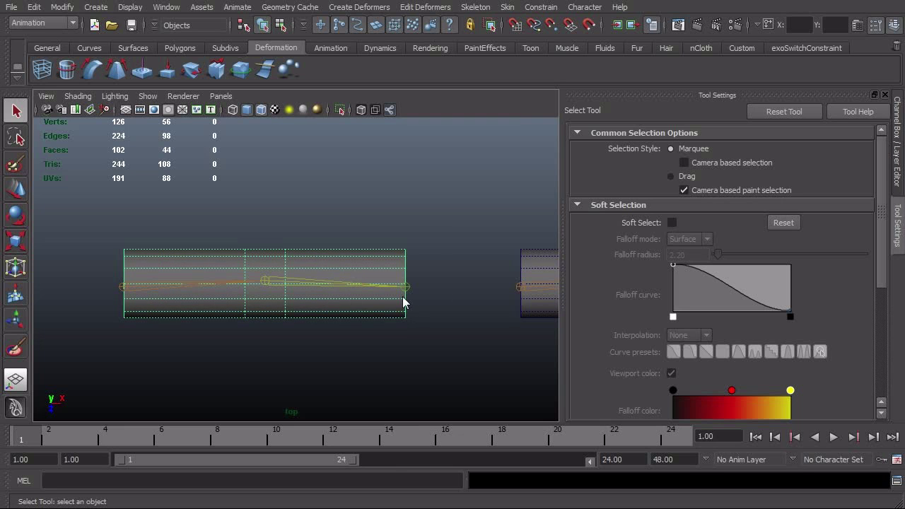
- Rotate the middle joint of the two-loop cylinder downward to bend the tube to about a right angle
{"action": "right_click_drag", "start_coordinate": [399, 296], "coordinate": [309, 305], "text": "alt"}
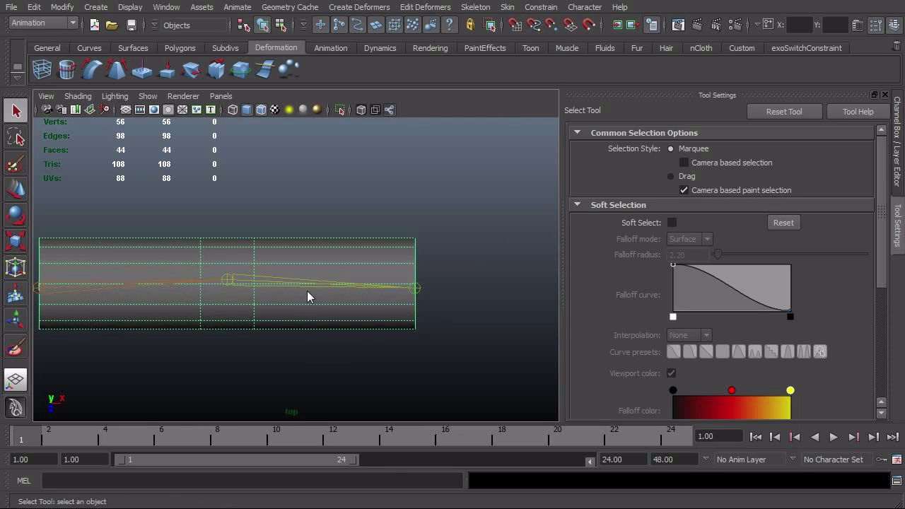
{"action": "middle_click_drag", "start_coordinate": [309, 297], "coordinate": [359, 283], "text": "alt"}
{"action": "left_click", "coordinate": [358, 264]}
{"action": "key", "text": "e"}
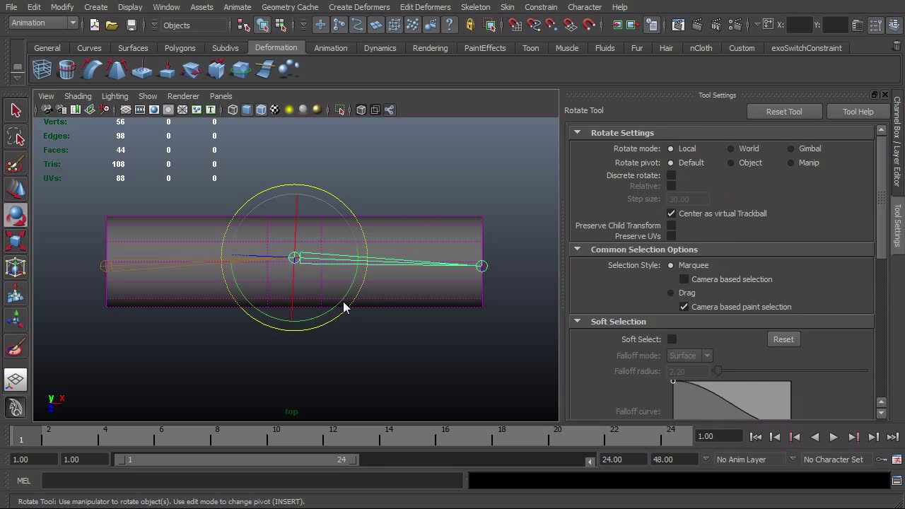
{"action": "left_click_drag", "start_coordinate": [343, 300], "coordinate": [272, 327]}
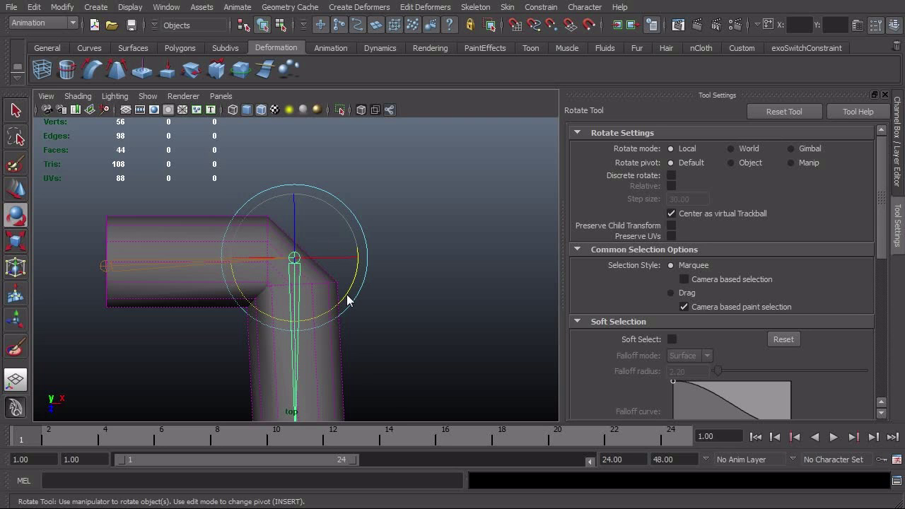
{"action": "mouse_move", "coordinate": [390, 303]}
{"action": "right_mouse_down", "text": "alt"}
{"action": "mouse_move", "coordinate": [352, 310]}
{"action": "mouse_move", "coordinate": [375, 305]}
{"action": "right_mouse_up", "text": "alt"}
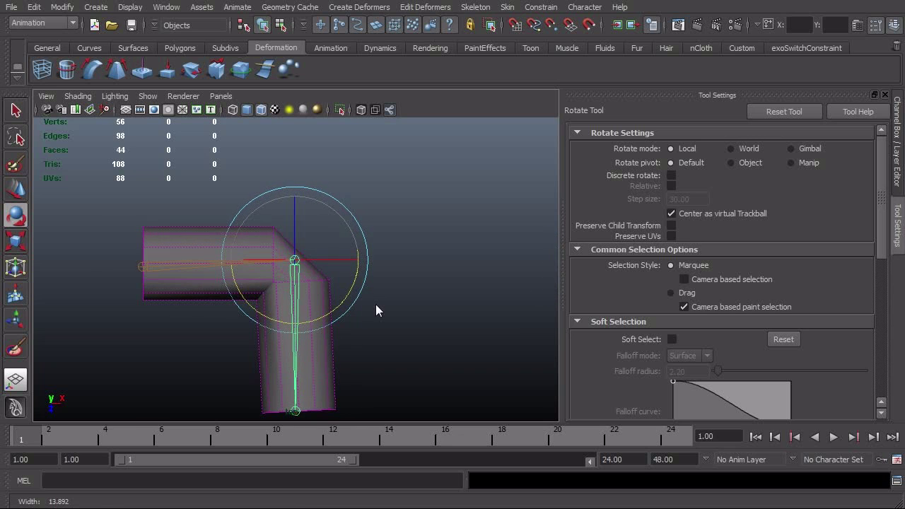
- Swing the two-loop cylinder's middle joint between bent and nearly straight to test its deformation, ending at about -3° in Y
{"action": "left_click_drag", "start_coordinate": [347, 299], "coordinate": [336, 205]}
{"action": "left_click_drag", "start_coordinate": [238, 276], "coordinate": [271, 316]}
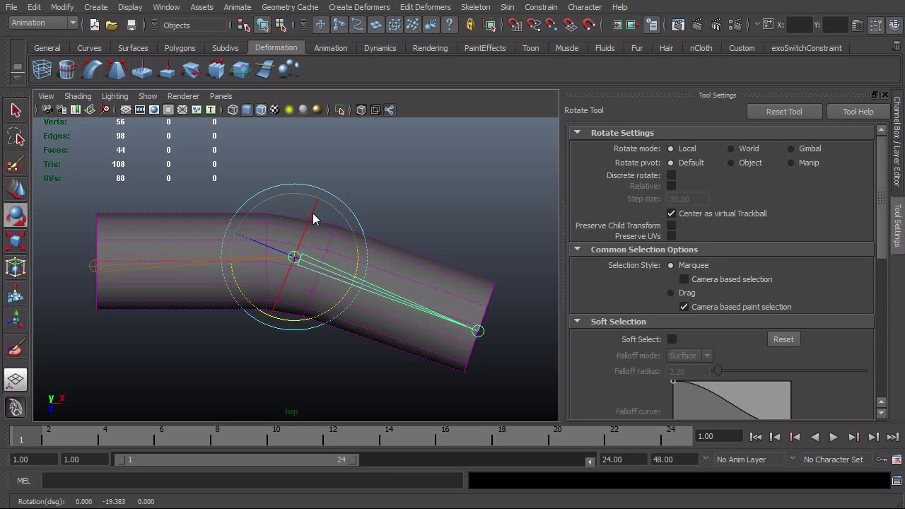
{"action": "left_click_drag", "start_coordinate": [348, 300], "coordinate": [270, 324]}
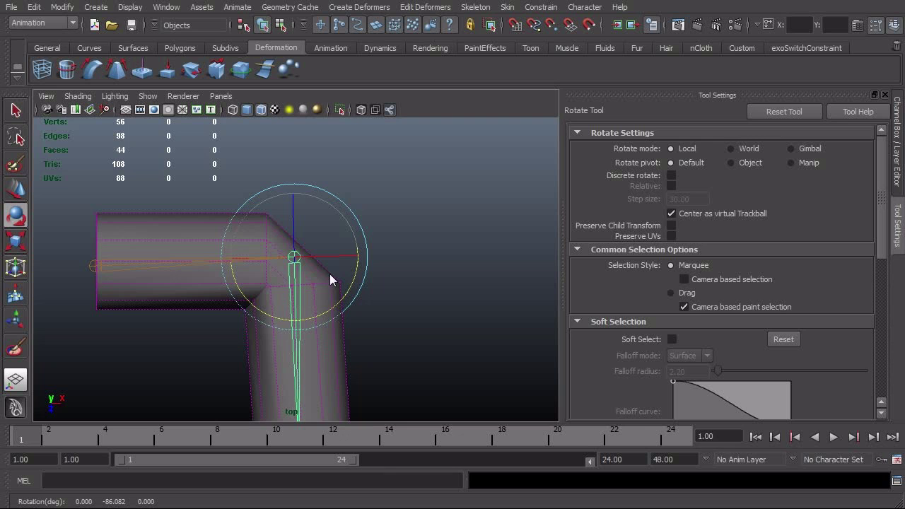
{"action": "left_click_drag", "start_coordinate": [336, 308], "coordinate": [351, 225]}
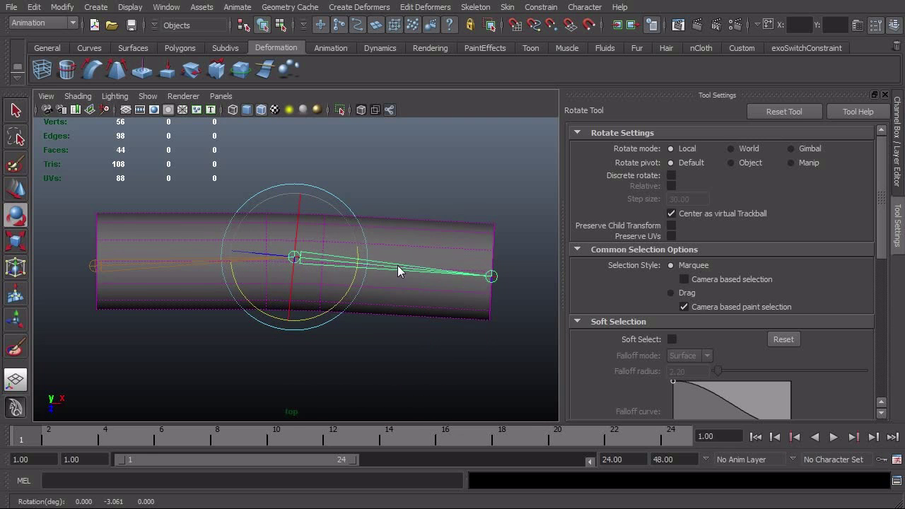
- Rotate the middle joint of the neighbouring three-loop cylinder to bend it nearly to a right angle, then clear the selection
{"action": "right_click_drag", "start_coordinate": [398, 266], "coordinate": [96, 274], "text": "alt"}
{"action": "middle_click_drag", "start_coordinate": [413, 276], "coordinate": [111, 278], "text": "alt"}
{"action": "right_click_drag", "start_coordinate": [111, 278], "coordinate": [347, 290], "text": "alt"}
{"action": "middle_click_drag", "start_coordinate": [347, 291], "coordinate": [299, 294], "text": "alt"}
{"action": "right_click_drag", "start_coordinate": [299, 295], "coordinate": [369, 299], "text": "alt"}
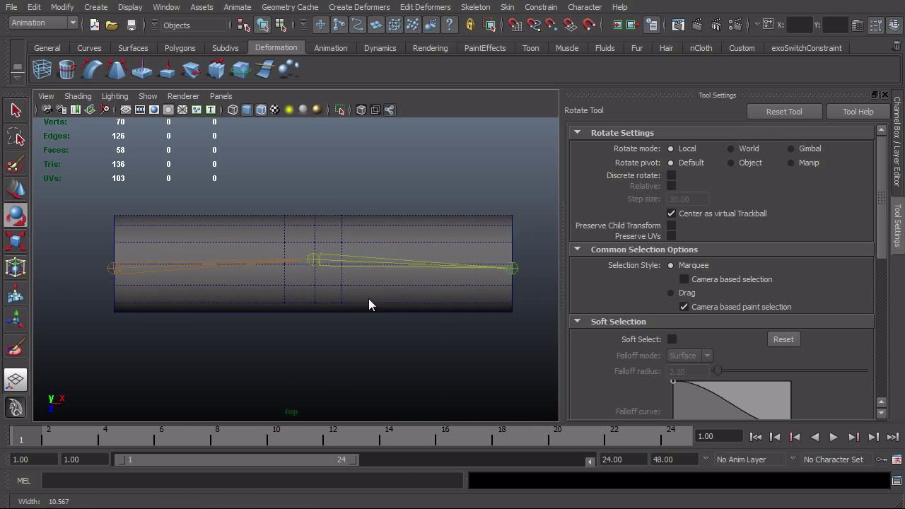
{"action": "scroll", "coordinate": [368, 298], "scroll_direction": "up", "scroll_amount": 1}
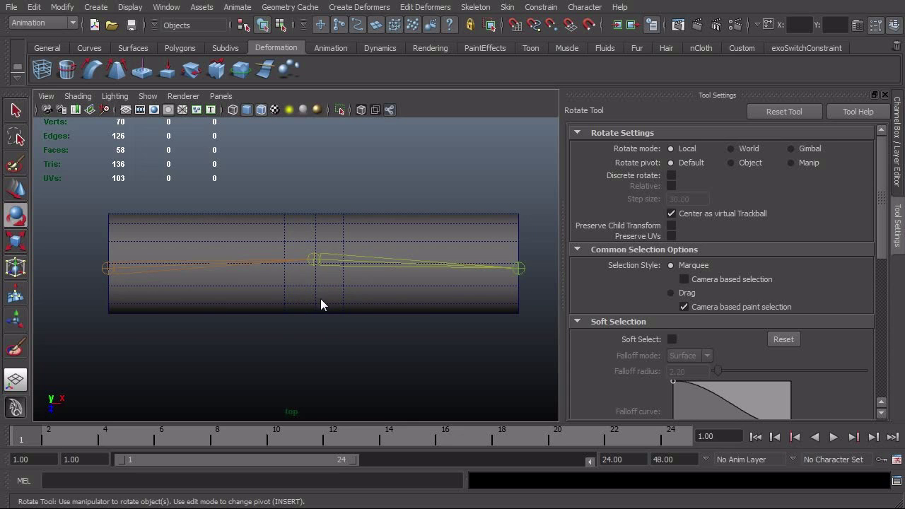
{"action": "left_click", "coordinate": [382, 265]}
{"action": "left_click_drag", "start_coordinate": [337, 320], "coordinate": [216, 340]}
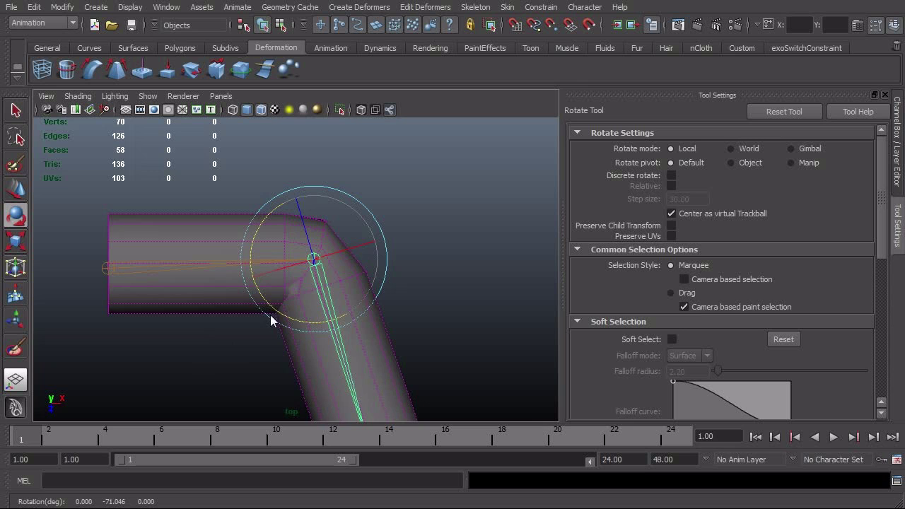
{"action": "left_click_drag", "start_coordinate": [285, 319], "coordinate": [266, 332]}
{"action": "left_click", "coordinate": [452, 290]}
- Bend the two-loop cylinder at its middle joint to about -87° in Y for comparison with the three-loop bend
{"action": "right_click_drag", "start_coordinate": [452, 290], "coordinate": [333, 296], "text": "alt"}
{"action": "middle_click_drag", "start_coordinate": [333, 296], "coordinate": [483, 286], "text": "alt"}
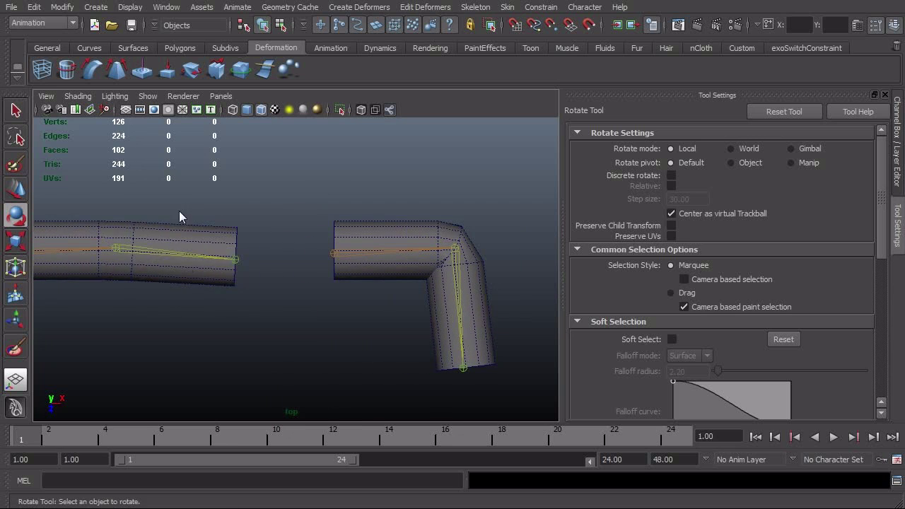
{"action": "left_click", "coordinate": [170, 253]}
{"action": "left_click_drag", "start_coordinate": [159, 295], "coordinate": [54, 319]}
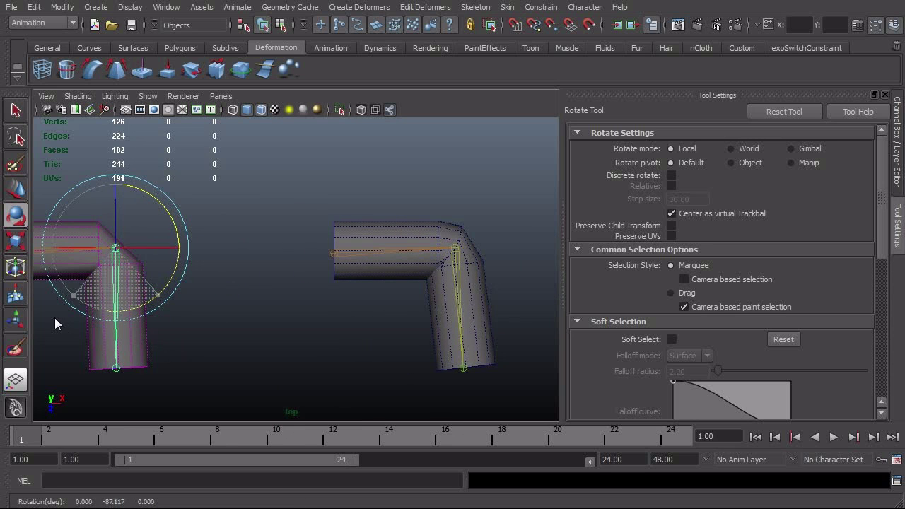
{"action": "middle_click_drag", "start_coordinate": [262, 323], "coordinate": [315, 332], "text": "alt"}
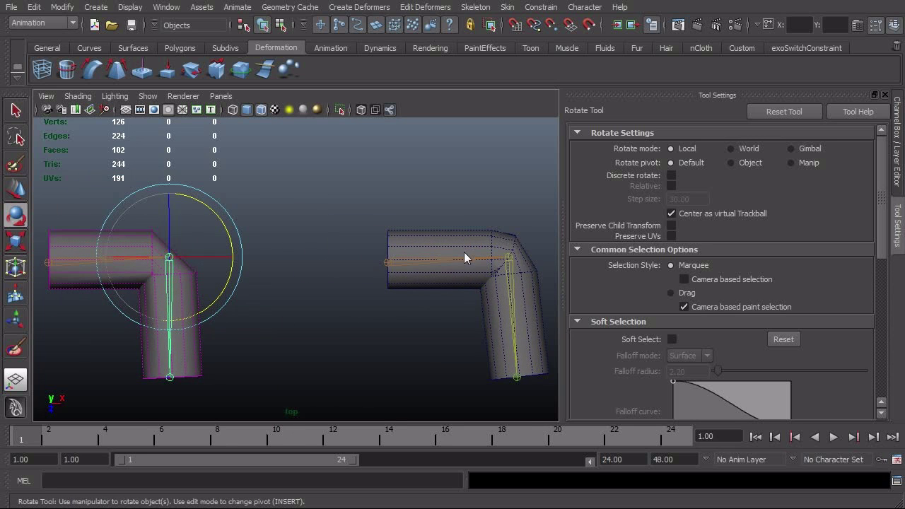
- Compare the three-loop cylinder's elbow bend with the flexed elbow in the reference photo
{"action": "middle_click_drag", "start_coordinate": [464, 252], "coordinate": [266, 293], "text": "alt"}
{"action": "scroll", "coordinate": [349, 246], "scroll_direction": "up", "scroll_amount": 3}
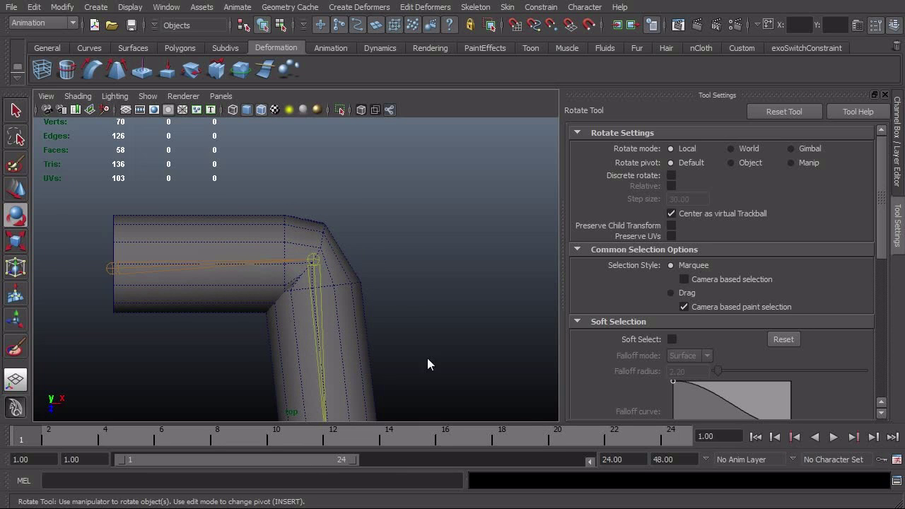
{"action": "key", "text": "alt+Tab"}
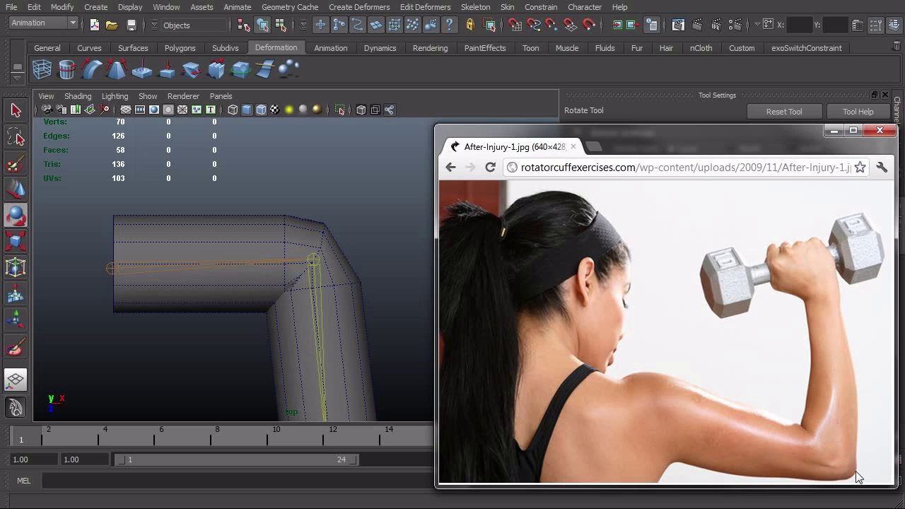
{"action": "left_click", "coordinate": [834, 131]}
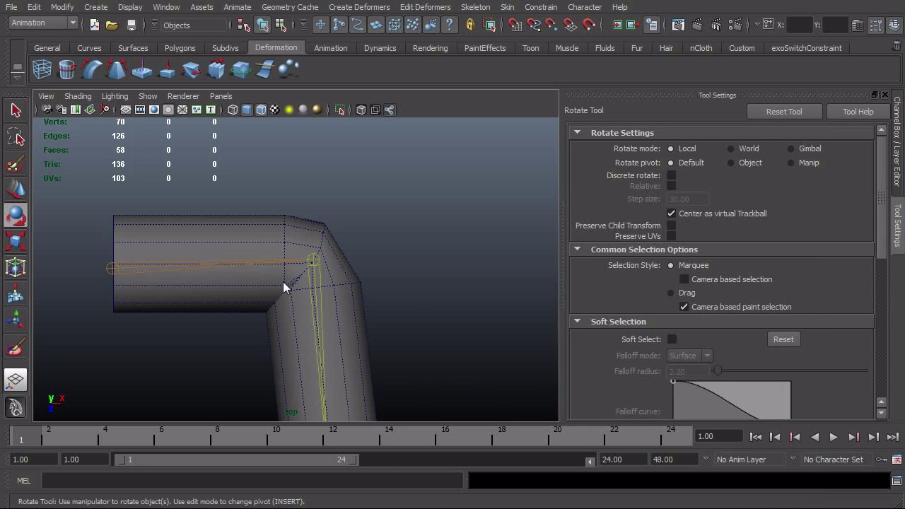
- Examine the slanted edge loops around the middle joint of the straight cylinder beyond the bent three-loop one
{"action": "scroll", "coordinate": [261, 311], "scroll_direction": "down", "scroll_amount": 5}
{"action": "left_click", "coordinate": [340, 290]}
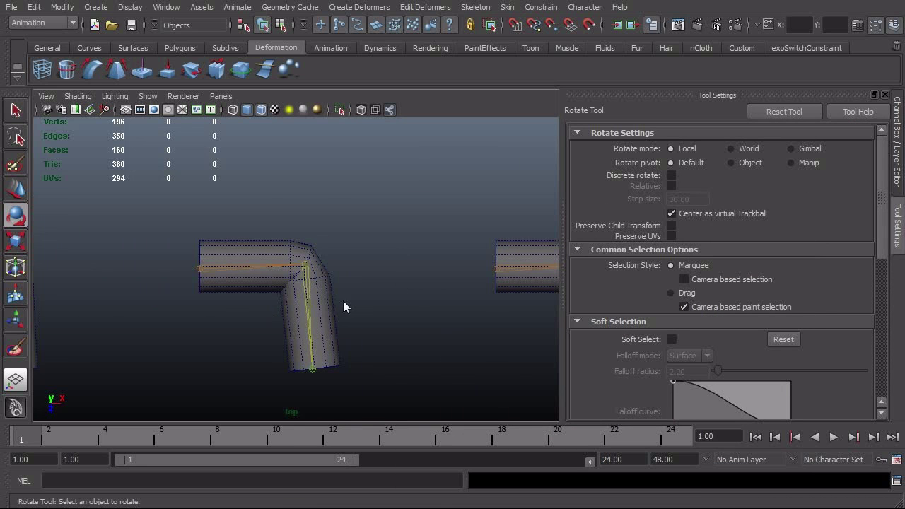
{"action": "left_click", "coordinate": [329, 304]}
{"action": "middle_click_drag", "start_coordinate": [440, 323], "coordinate": [171, 332], "text": "alt"}
{"action": "right_click_drag", "start_coordinate": [172, 332], "coordinate": [291, 331], "text": "alt"}
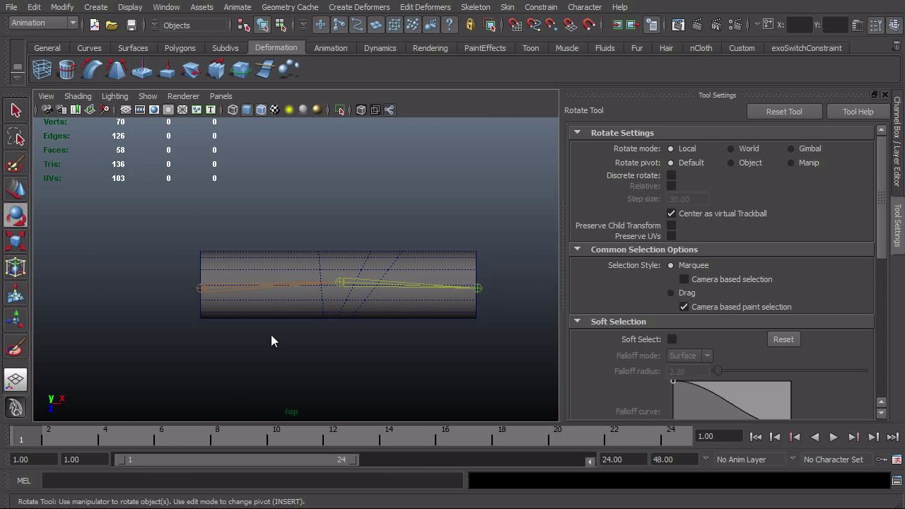
{"action": "right_click_drag", "start_coordinate": [374, 340], "coordinate": [59, 283], "text": "alt"}
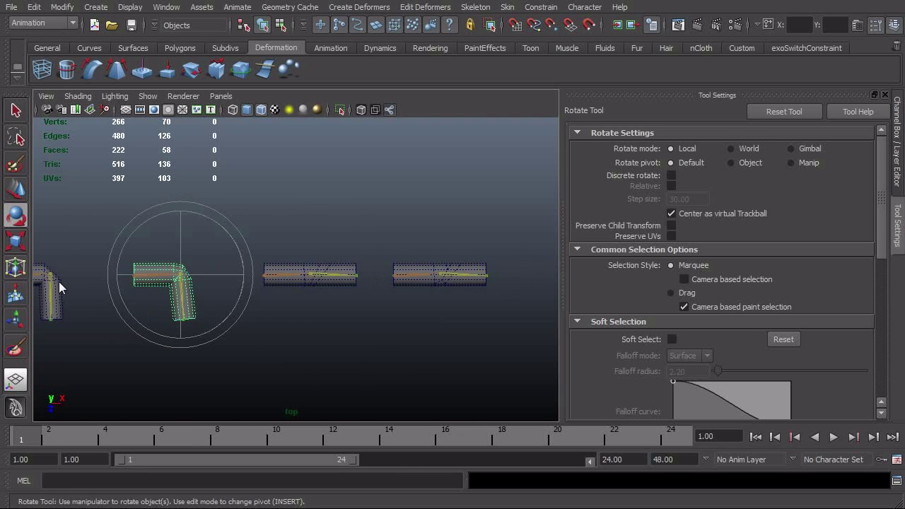
{"action": "right_click_drag", "start_coordinate": [197, 376], "coordinate": [729, 341], "text": "alt"}
{"action": "right_click_drag", "start_coordinate": [500, 339], "coordinate": [402, 338], "text": "alt"}
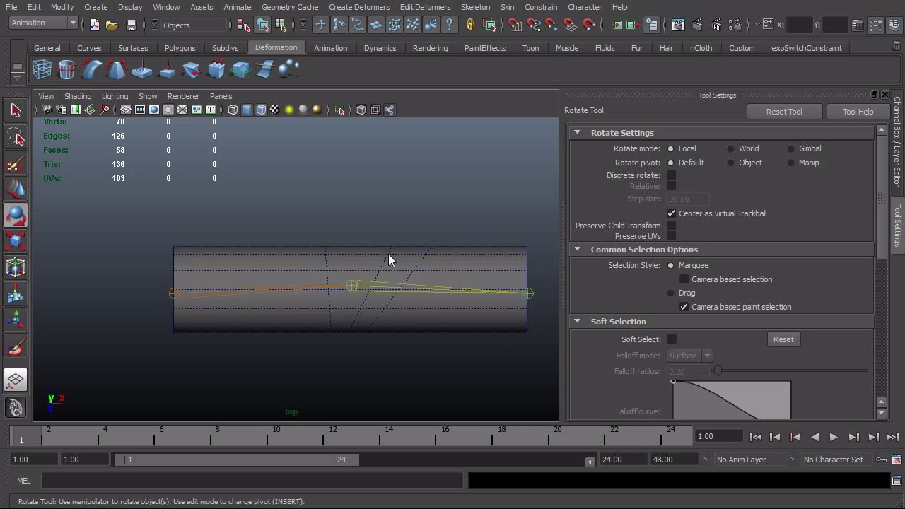
{"action": "middle_click_drag", "start_coordinate": [413, 316], "coordinate": [407, 290], "text": "alt"}
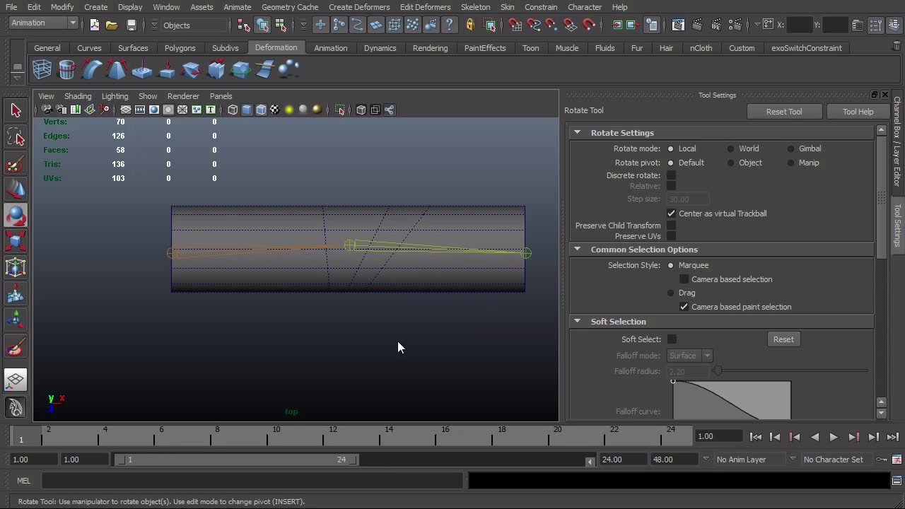
- Create a polygon cylinder along Z with radius 1, height 8, 14 axis divisions, 1 height division and 0 cap divisions
{"action": "left_click", "coordinate": [96, 7]}
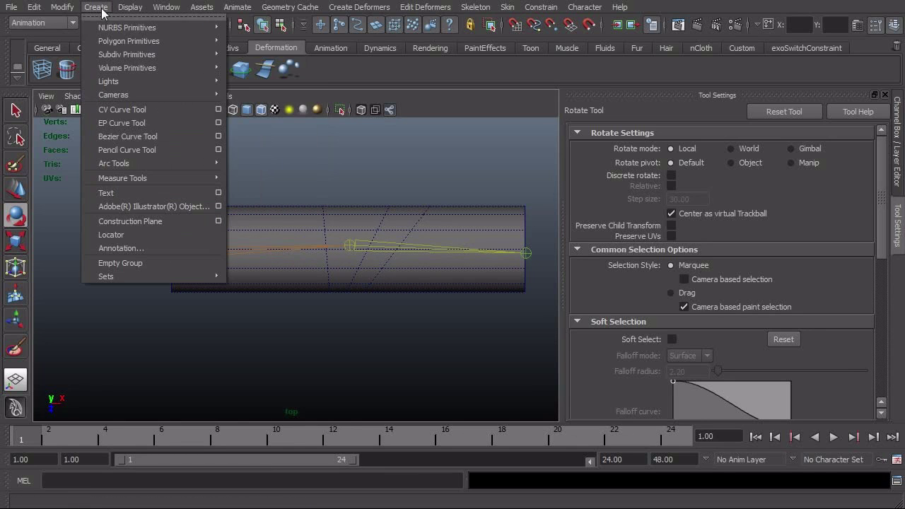
{"action": "mouse_move", "coordinate": [151, 40]}
{"action": "left_click", "coordinate": [331, 76]}
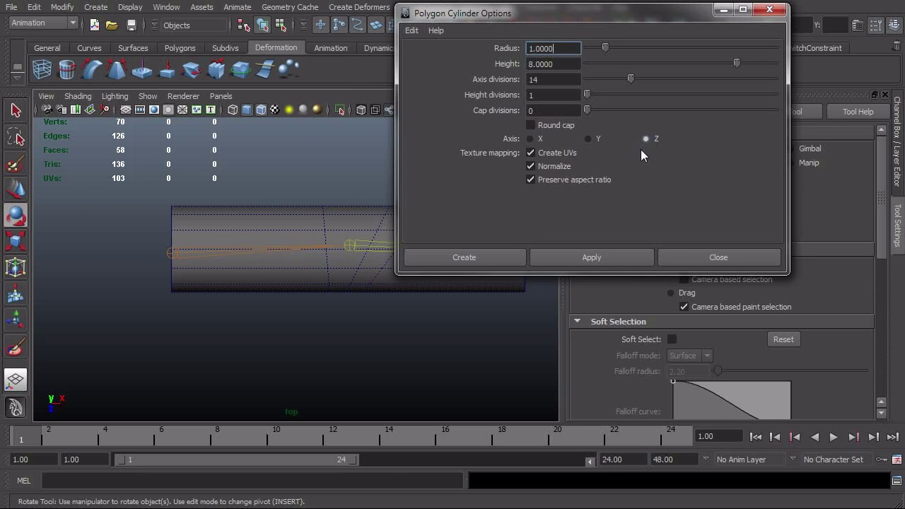
{"action": "left_click", "coordinate": [465, 257]}
{"action": "scroll", "coordinate": [249, 305], "scroll_direction": "down", "scroll_amount": 5}
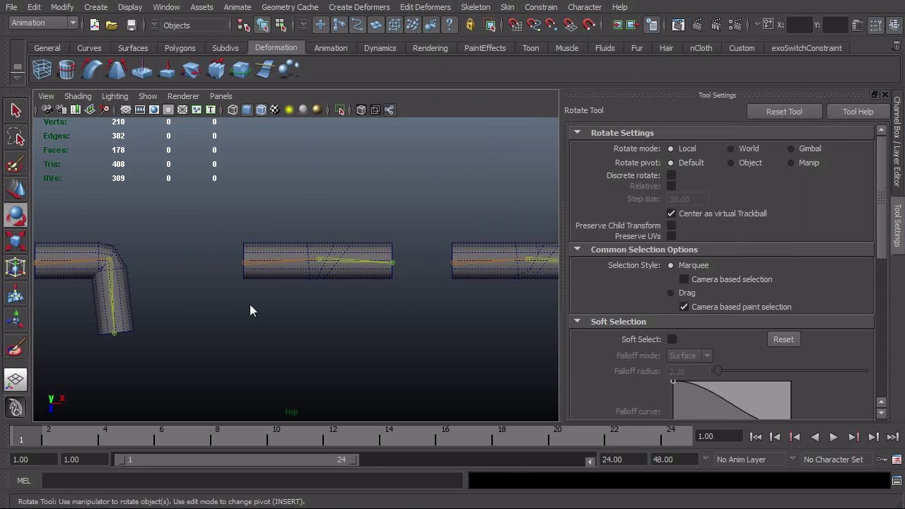
- Select the plain new cylinder lying across the slanted-loop rigged cylinder and delete it
{"action": "key", "text": "w"}
{"action": "scroll", "coordinate": [162, 315], "scroll_direction": "down", "scroll_amount": 2}
{"action": "left_click_drag", "start_coordinate": [57, 273], "coordinate": [353, 479]}
{"action": "key", "text": "f"}
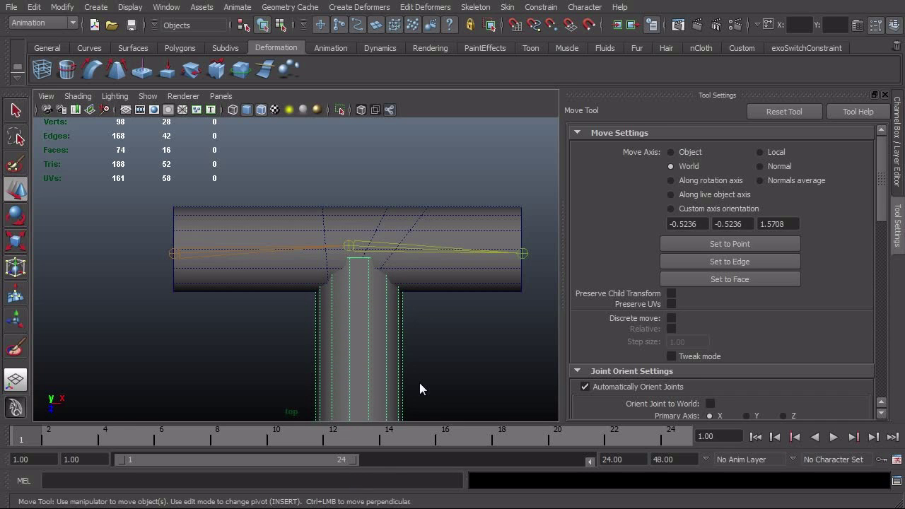
{"action": "scroll", "coordinate": [425, 376], "scroll_direction": "down", "scroll_amount": 1}
{"action": "left_click_drag", "start_coordinate": [403, 410], "coordinate": [388, 412]}
{"action": "scroll", "coordinate": [371, 364], "scroll_direction": "up", "scroll_amount": 1}
{"action": "scroll", "coordinate": [371, 365], "scroll_direction": "up", "scroll_amount": 1}
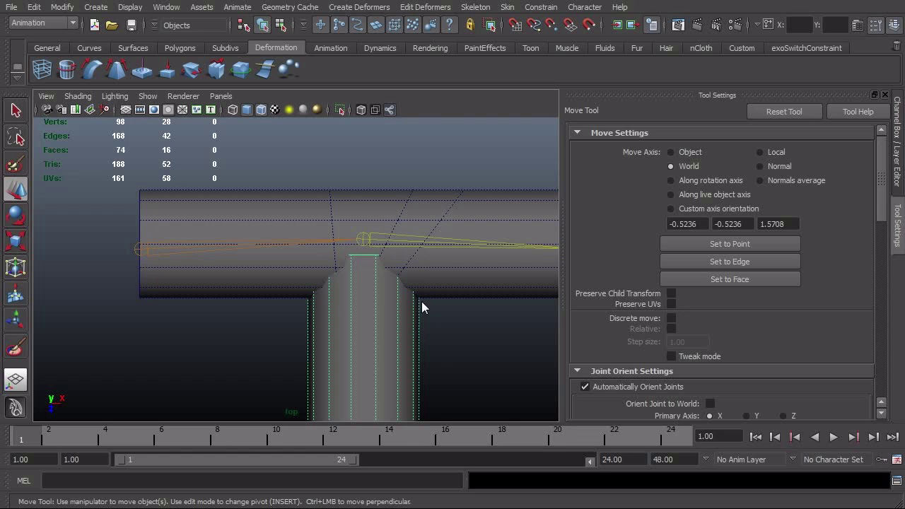
{"action": "scroll", "coordinate": [422, 301], "scroll_direction": "down", "scroll_amount": 3}
{"action": "middle_click_drag", "start_coordinate": [408, 320], "coordinate": [415, 272], "text": "alt"}
{"action": "scroll", "coordinate": [371, 237], "scroll_direction": "up", "scroll_amount": 1}
{"action": "scroll", "coordinate": [388, 242], "scroll_direction": "up", "scroll_amount": 1}
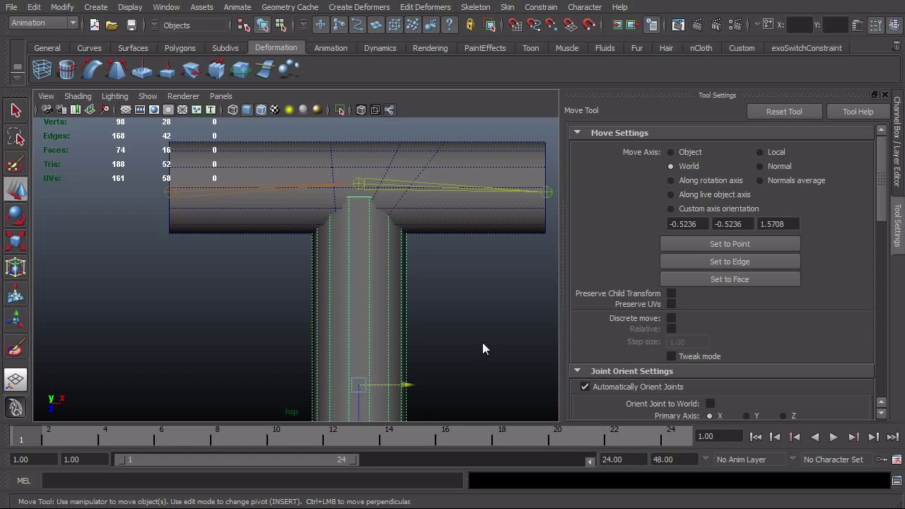
{"action": "key", "text": "Delete"}
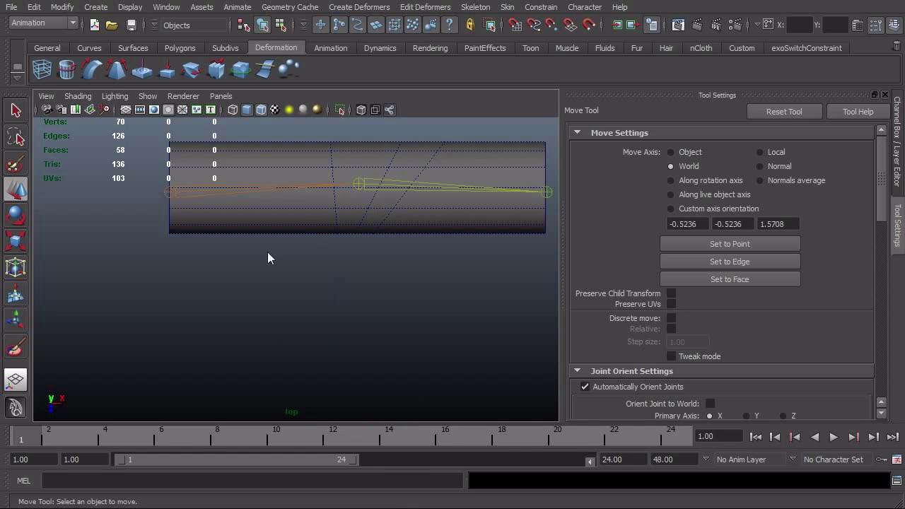
- Bend the slanted-loop cylinder at its middle joint in Y to roughly a right angle
{"action": "middle_click_drag", "start_coordinate": [377, 202], "coordinate": [344, 253], "text": "alt"}
{"action": "left_click", "coordinate": [412, 235]}
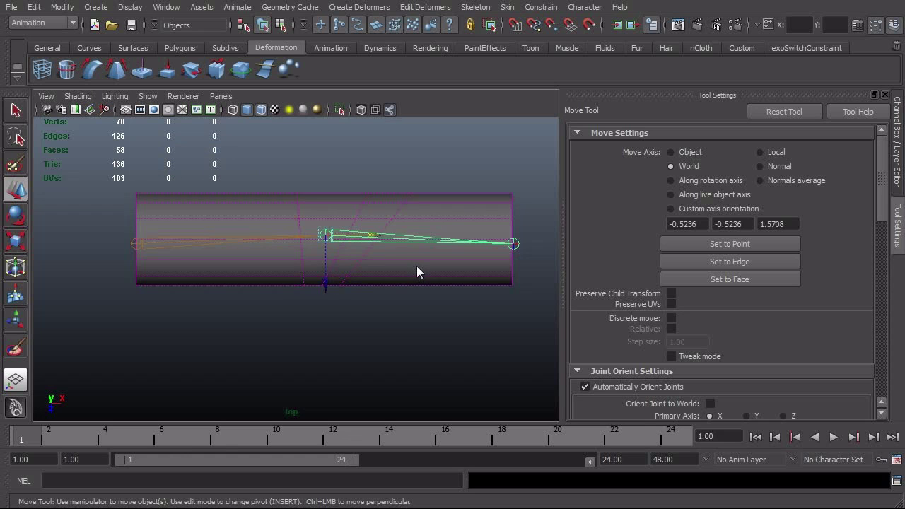
{"action": "key", "text": "e"}
{"action": "left_click_drag", "start_coordinate": [359, 291], "coordinate": [252, 328]}
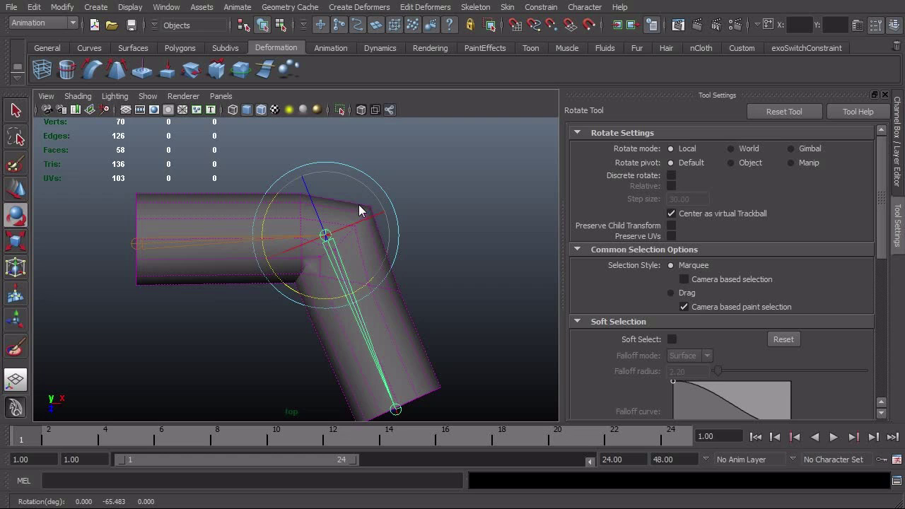
{"action": "mouse_move", "coordinate": [321, 299]}
{"action": "left_mouse_down"}
{"action": "mouse_move", "coordinate": [285, 303]}
{"action": "mouse_move", "coordinate": [305, 298]}
{"action": "left_mouse_up"}
{"action": "right_click_drag", "start_coordinate": [489, 281], "coordinate": [609, 255], "text": "alt"}
{"action": "left_click", "coordinate": [440, 287]}
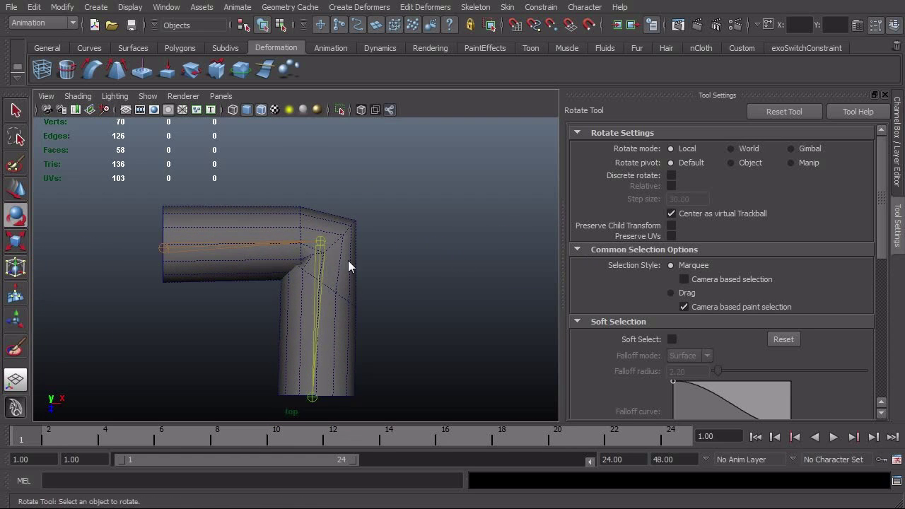
- Compare the slanted-loop cylinder's bend with the neighbouring bent cylinder and the flexed elbow in the reference photo
{"action": "right_click_drag", "start_coordinate": [349, 261], "coordinate": [273, 283], "text": "alt"}
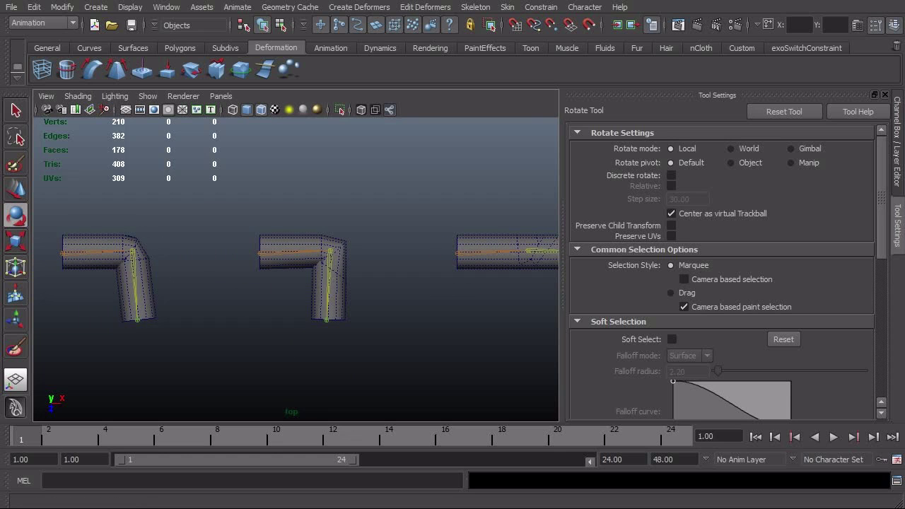
{"action": "key", "text": "alt+Tab"}
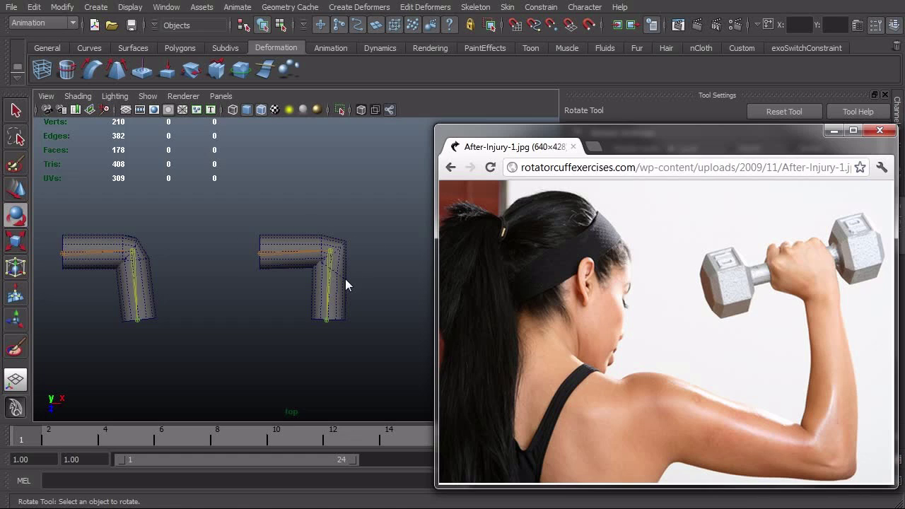
{"action": "left_click", "coordinate": [879, 132]}
{"action": "scroll", "coordinate": [480, 288], "scroll_direction": "up", "scroll_amount": 5}
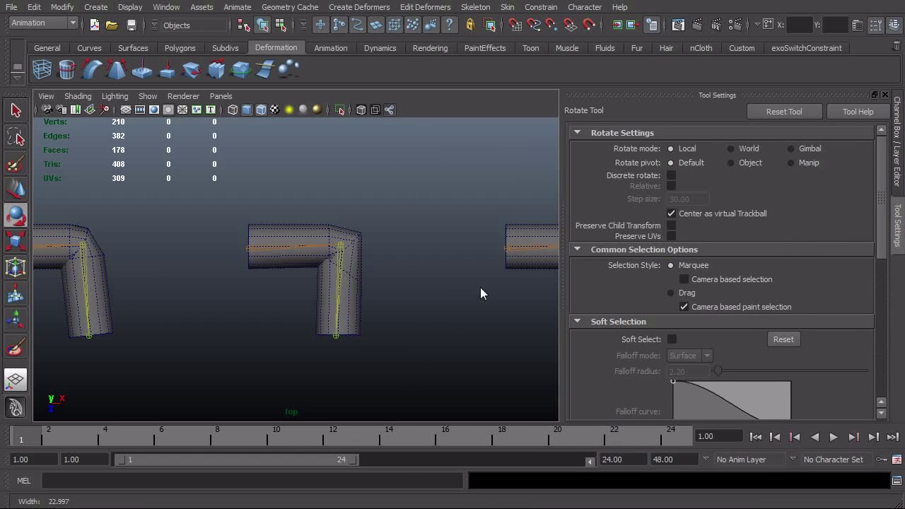
- Partly straighten the slanted-loop cylinder at its middle joint to a shallow bend
{"action": "scroll", "coordinate": [375, 326], "scroll_direction": "down", "scroll_amount": 2}
{"action": "left_click", "coordinate": [359, 349]}
{"action": "scroll", "coordinate": [471, 340], "scroll_direction": "down", "scroll_amount": 3}
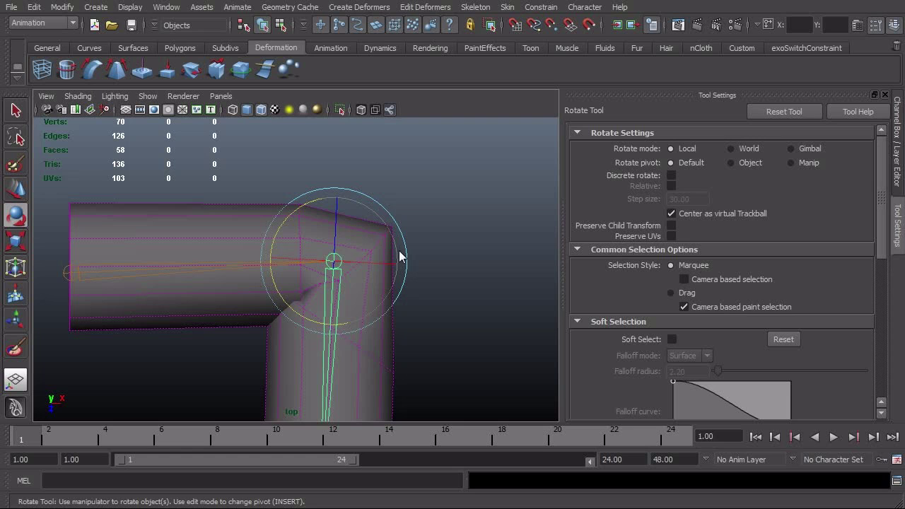
{"action": "left_click_drag", "start_coordinate": [335, 325], "coordinate": [387, 293]}
- Examine the edge flow and crease on the inner side of the partly bent slanted-loop cylinder
{"action": "right_click_drag", "start_coordinate": [298, 336], "coordinate": [417, 345], "text": "alt"}
{"action": "middle_click_drag", "start_coordinate": [417, 345], "coordinate": [332, 290], "text": "alt"}
{"action": "right_click_drag", "start_coordinate": [237, 308], "coordinate": [305, 312], "text": "alt"}
{"action": "middle_click_drag", "start_coordinate": [306, 313], "coordinate": [365, 323], "text": "alt"}
{"action": "right_click_drag", "start_coordinate": [281, 336], "coordinate": [300, 339], "text": "alt"}
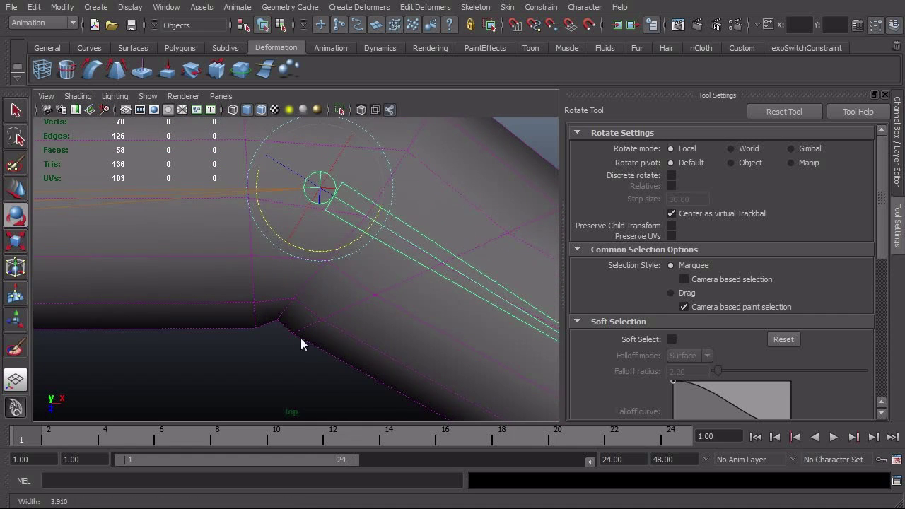
{"action": "right_click_drag", "start_coordinate": [535, 343], "coordinate": [452, 341], "text": "alt"}
{"action": "scroll", "coordinate": [452, 341], "scroll_direction": "up", "scroll_amount": 2}
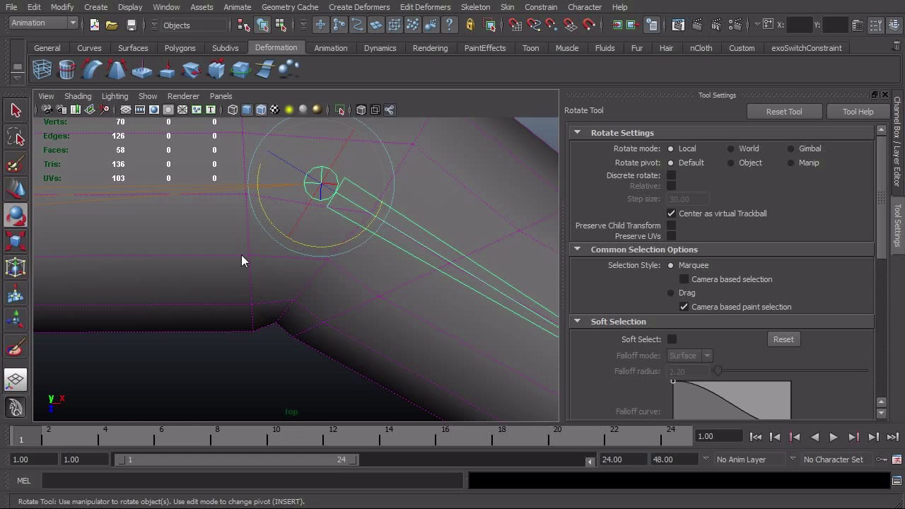
{"action": "scroll", "coordinate": [323, 312], "scroll_direction": "down", "scroll_amount": 3}
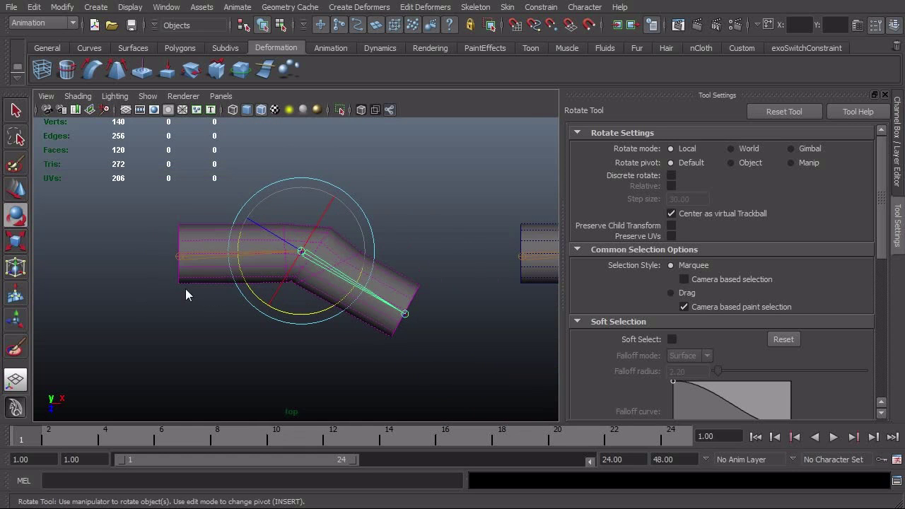
{"action": "scroll", "coordinate": [302, 317], "scroll_direction": "up", "scroll_amount": 3}
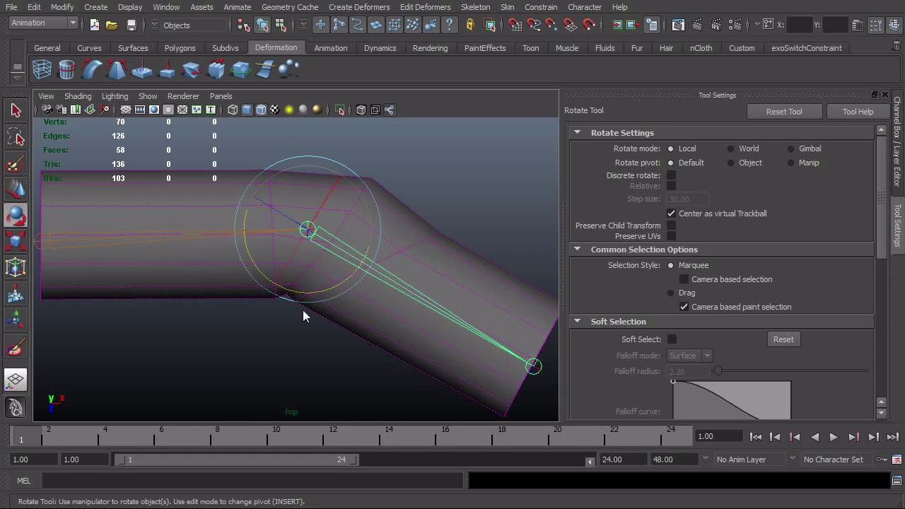
{"action": "scroll", "coordinate": [233, 321], "scroll_direction": "up", "scroll_amount": 3}
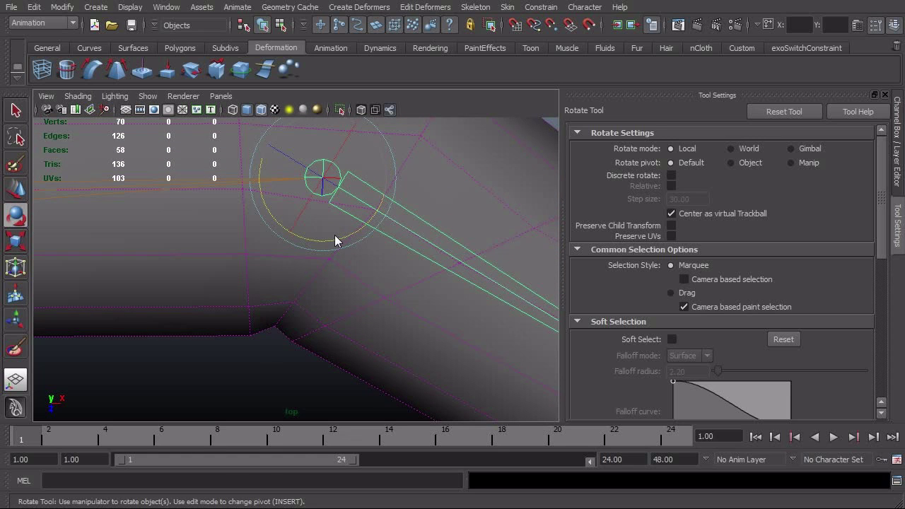
- Flex the slanted-loop cylinder's middle joint to test the inner crease, ending at about -5° in Y
{"action": "mouse_move", "coordinate": [333, 239]}
{"action": "left_mouse_down"}
{"action": "mouse_move", "coordinate": [317, 245]}
{"action": "mouse_move", "coordinate": [322, 269]}
{"action": "mouse_move", "coordinate": [334, 241]}
{"action": "left_mouse_up"}
{"action": "middle_click_drag", "start_coordinate": [312, 326], "coordinate": [239, 336], "text": "alt"}
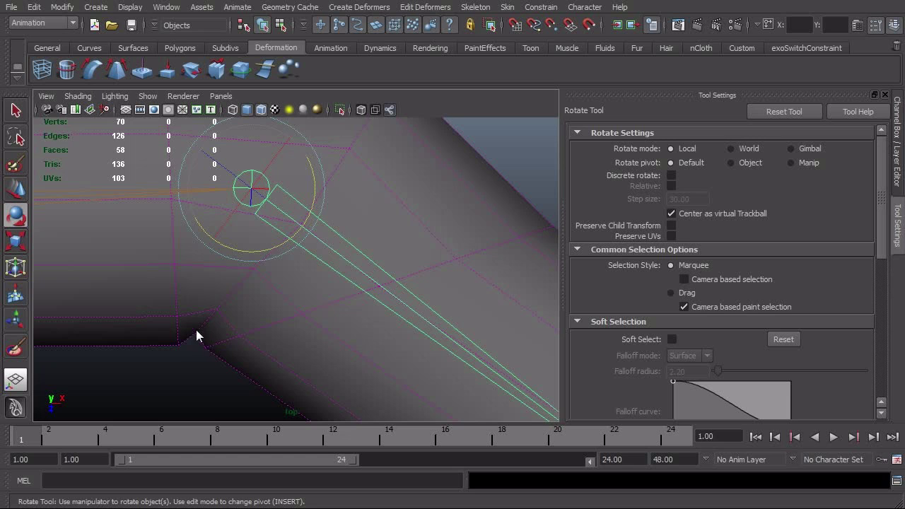
{"action": "right_click_drag", "start_coordinate": [195, 330], "coordinate": [278, 330], "text": "alt"}
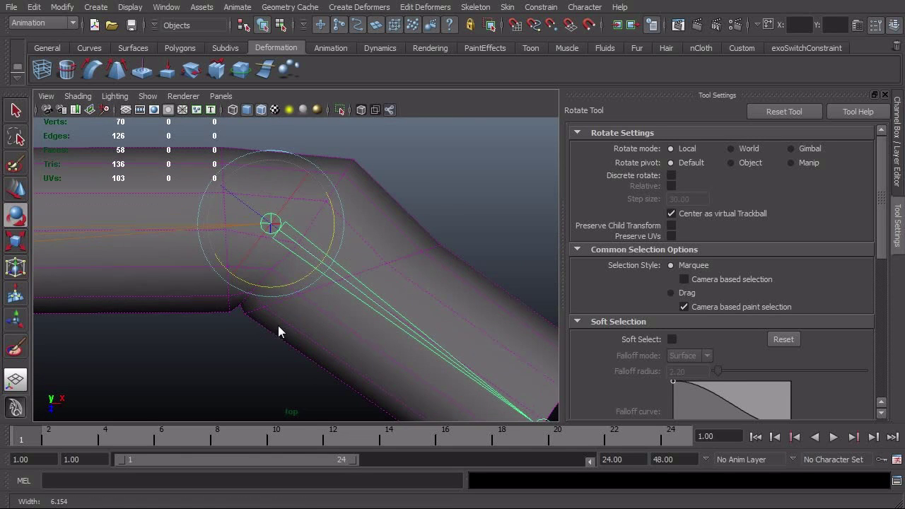
{"action": "left_click_drag", "start_coordinate": [281, 284], "coordinate": [313, 278]}
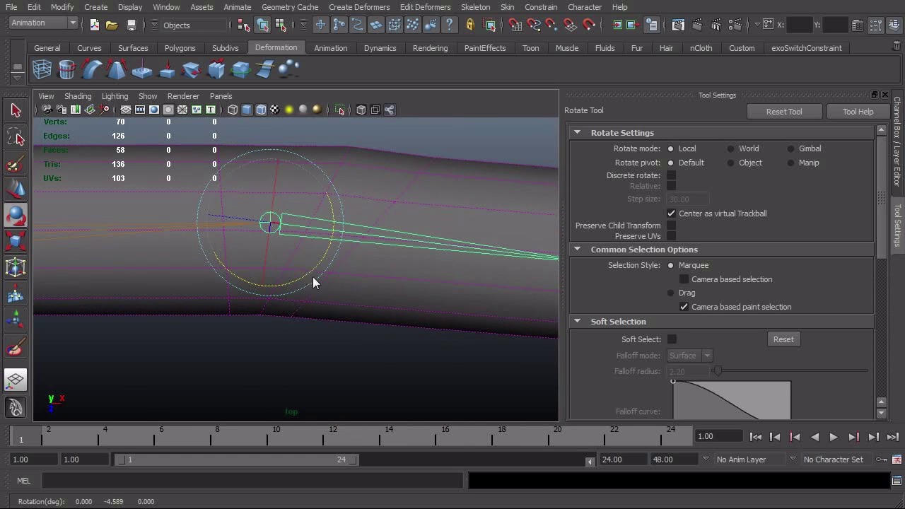
- Examine the branching edge layout around the middle joint of the next straight cylinder from above
{"action": "scroll", "coordinate": [313, 276], "scroll_direction": "down", "scroll_amount": 5}
{"action": "middle_click_drag", "start_coordinate": [552, 285], "coordinate": [287, 290], "text": "alt"}
{"action": "left_click", "coordinate": [314, 285]}
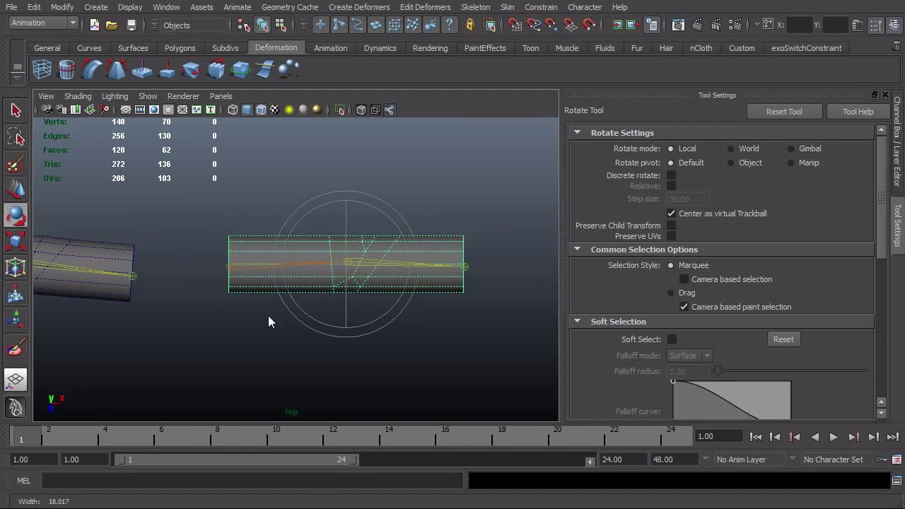
{"action": "key", "text": "f"}
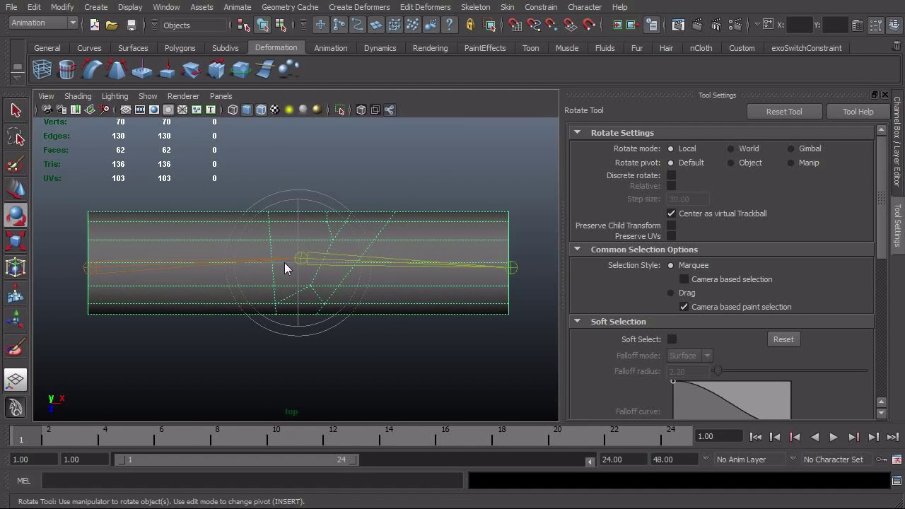
{"action": "right_click_drag", "start_coordinate": [367, 271], "coordinate": [340, 278], "text": "alt"}
{"action": "right_click_drag", "start_coordinate": [202, 317], "coordinate": [368, 328], "text": "alt"}
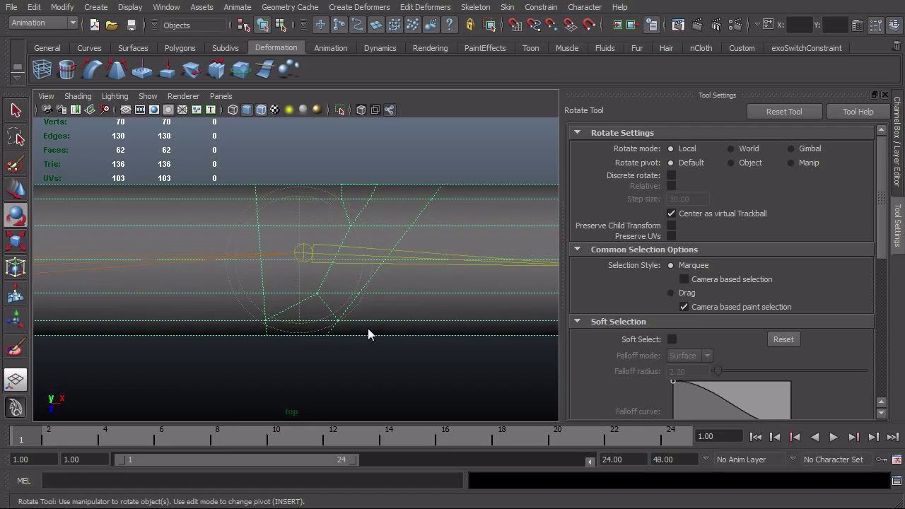
{"action": "scroll", "coordinate": [359, 335], "scroll_direction": "down", "scroll_amount": 2}
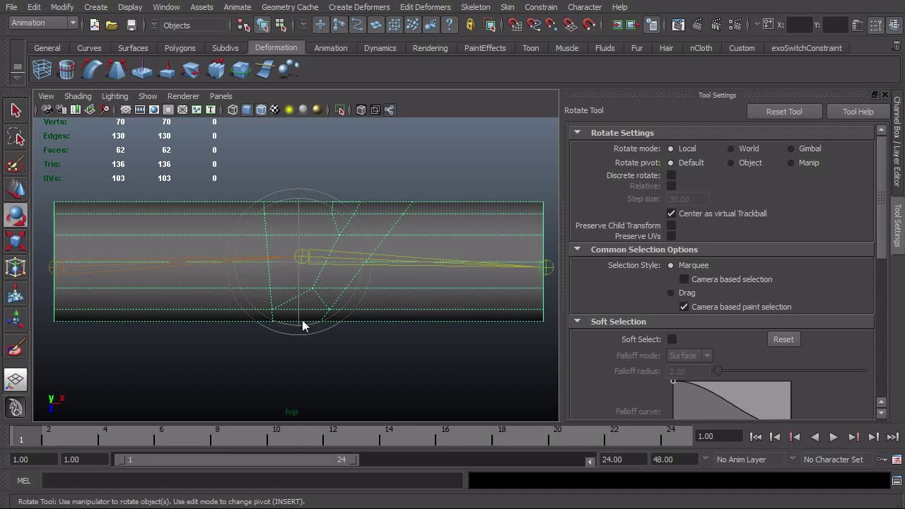
{"action": "scroll", "coordinate": [305, 338], "scroll_direction": "up", "scroll_amount": 1}
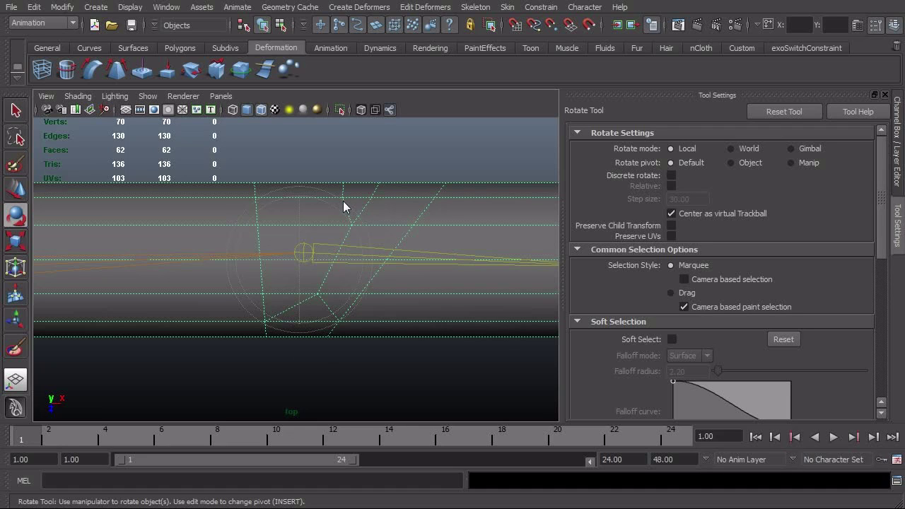
- Switch to the perspective view and inspect the branching edge loops around the straight cylinder's middle joint
{"action": "key", "text": "space"}
{"action": "left_click_drag", "start_coordinate": [382, 222], "coordinate": [383, 192]}
{"action": "left_click", "coordinate": [416, 270]}
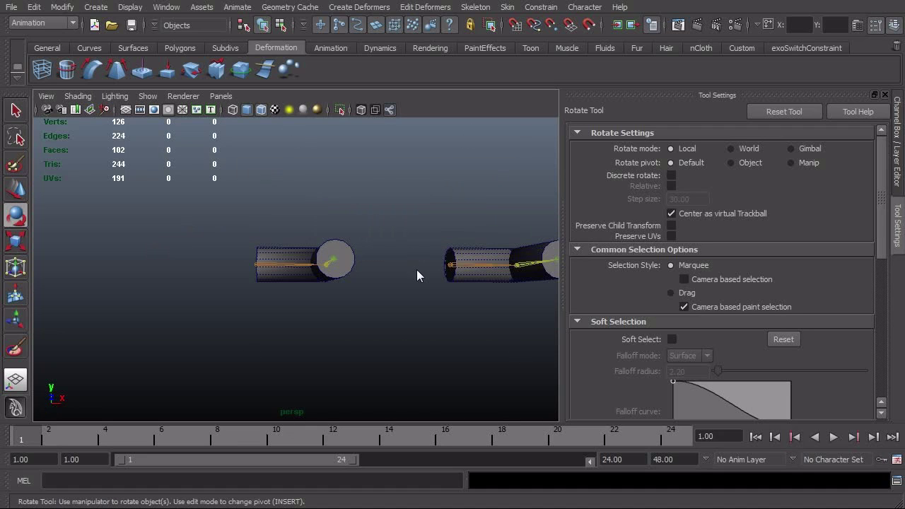
{"action": "key", "text": "f"}
{"action": "left_click_drag", "start_coordinate": [402, 276], "coordinate": [320, 313], "text": "alt"}
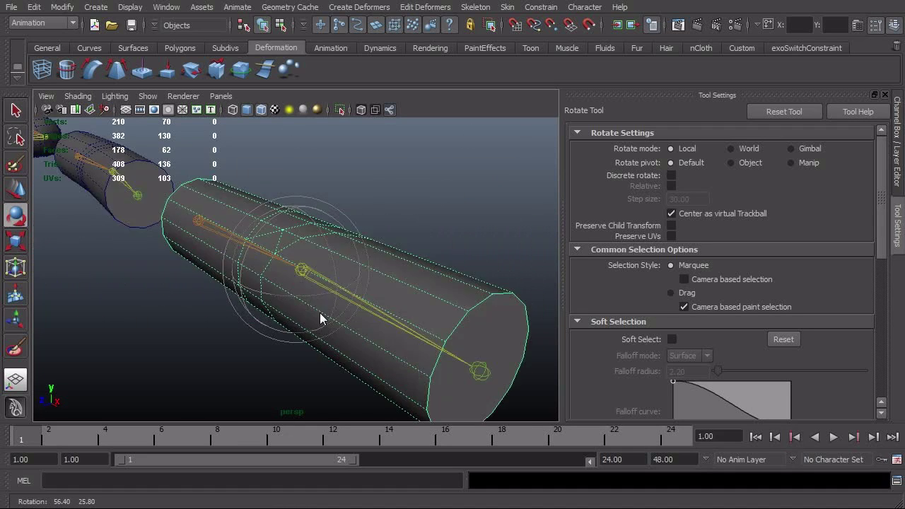
{"action": "left_click_drag", "start_coordinate": [323, 344], "coordinate": [340, 323], "text": "alt"}
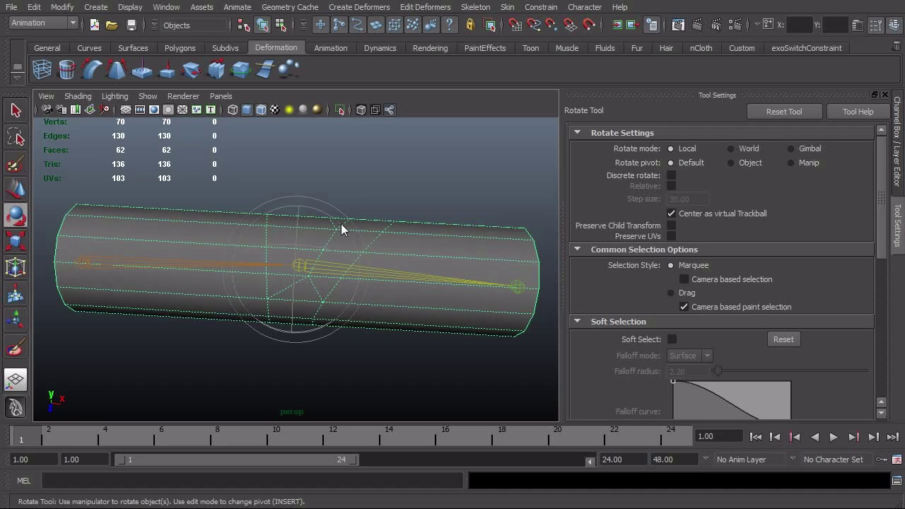
{"action": "scroll", "coordinate": [344, 286], "scroll_direction": "down", "scroll_amount": 1}
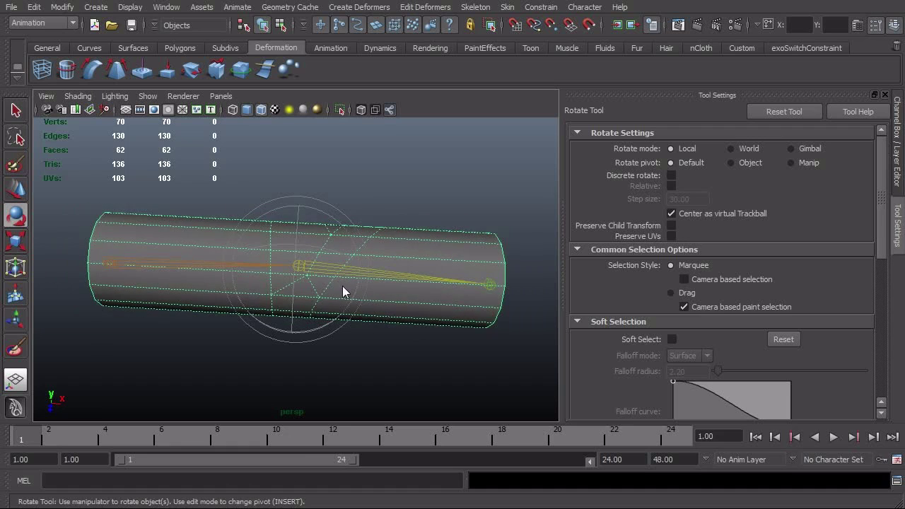
- Bend the branching-loop cylinder at its middle joint in Y to roughly a right angle
{"action": "middle_click_drag", "start_coordinate": [342, 286], "coordinate": [354, 284], "text": "alt"}
{"action": "left_click", "coordinate": [359, 268]}
{"action": "left_click_drag", "start_coordinate": [338, 314], "coordinate": [149, 358]}
{"action": "left_click_drag", "start_coordinate": [338, 334], "coordinate": [367, 211], "text": "alt"}
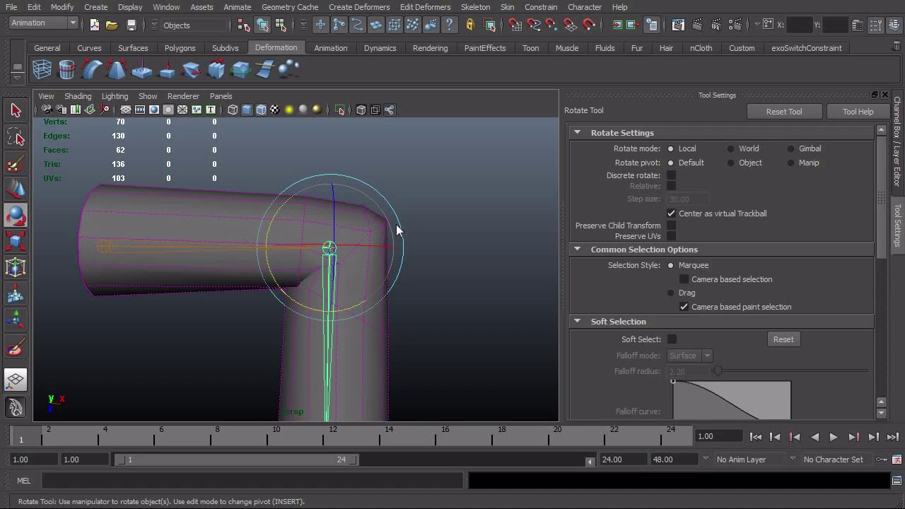
- Flex the branching-loop cylinder's middle joint with its inner crease in close view, ending at about -101° in Y
{"action": "left_click_drag", "start_coordinate": [301, 309], "coordinate": [342, 318]}
{"action": "right_click_drag", "start_coordinate": [342, 317], "coordinate": [509, 340], "text": "alt"}
{"action": "middle_click_drag", "start_coordinate": [509, 339], "coordinate": [360, 333], "text": "alt"}
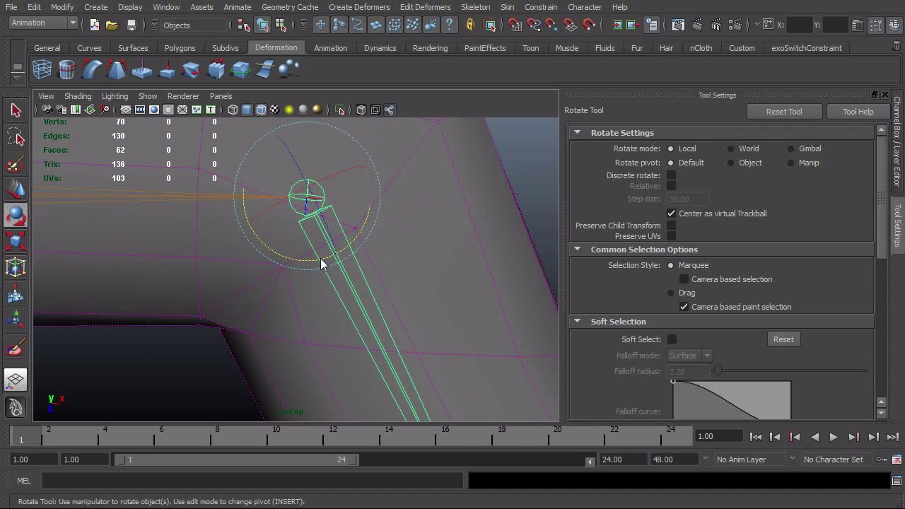
{"action": "left_click_drag", "start_coordinate": [306, 258], "coordinate": [256, 259]}
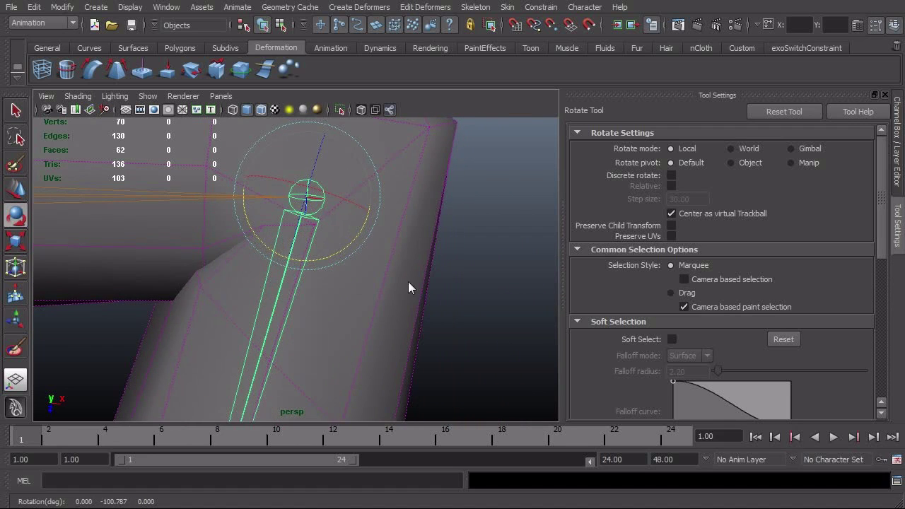
- Ease the branching-loop cylinder's bend back to roughly a right angle at the middle joint
{"action": "right_click_drag", "start_coordinate": [409, 281], "coordinate": [246, 281], "text": "alt"}
{"action": "left_click_drag", "start_coordinate": [252, 311], "coordinate": [270, 329], "text": "alt"}
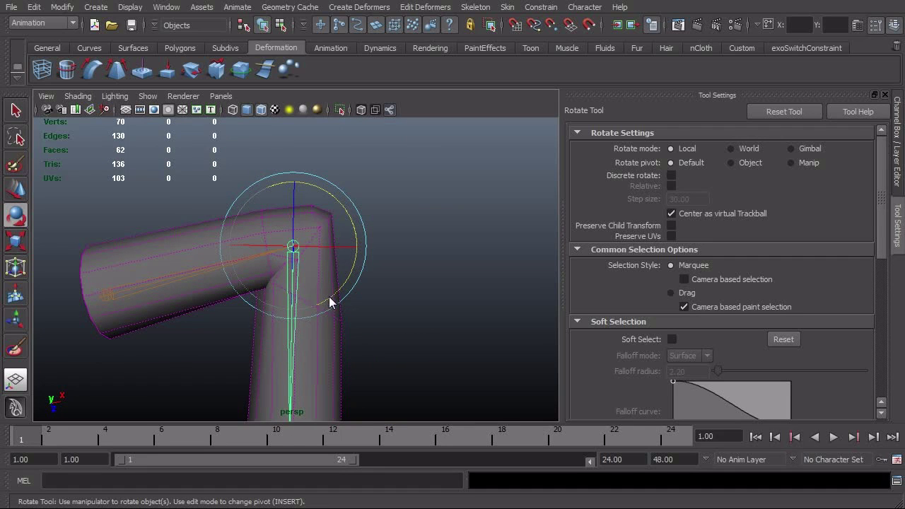
{"action": "mouse_move", "coordinate": [332, 303]}
{"action": "left_mouse_down"}
{"action": "mouse_move", "coordinate": [367, 253]}
{"action": "mouse_move", "coordinate": [329, 288]}
{"action": "mouse_move", "coordinate": [349, 281]}
{"action": "mouse_move", "coordinate": [371, 219]}
{"action": "mouse_move", "coordinate": [335, 288]}
{"action": "left_mouse_up"}
{"action": "left_click", "coordinate": [344, 342]}
- Compare the polygon counts of the slanted-loop and branching-loop cylinders by selecting each in turn
{"action": "left_click_drag", "start_coordinate": [345, 341], "coordinate": [401, 293], "text": "alt"}
{"action": "left_click_drag", "start_coordinate": [155, 268], "coordinate": [212, 265], "text": "alt"}
{"action": "right_click_drag", "start_coordinate": [206, 277], "coordinate": [327, 291], "text": "alt"}
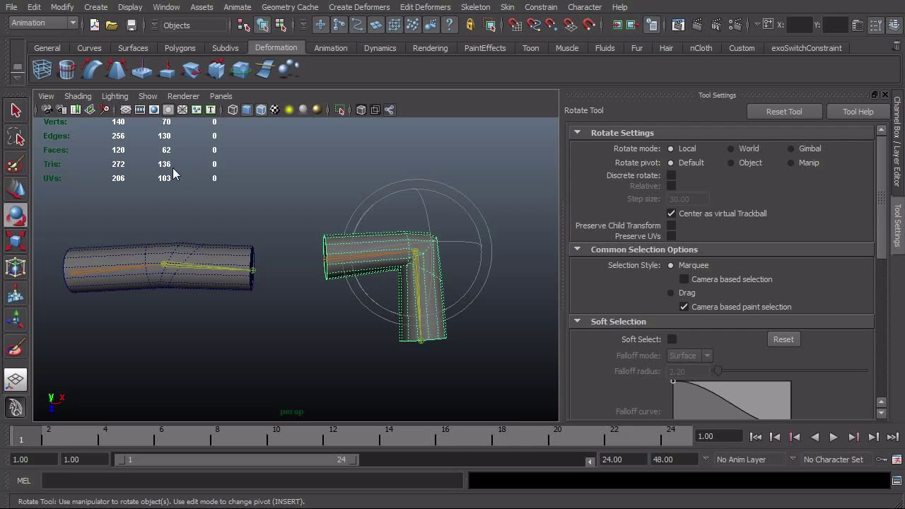
{"action": "left_click", "coordinate": [225, 254]}
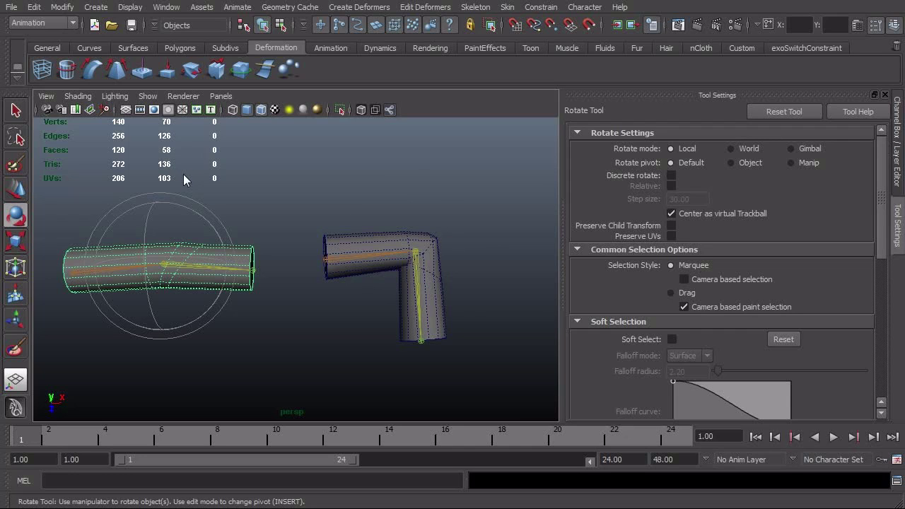
{"action": "left_click", "coordinate": [391, 242]}
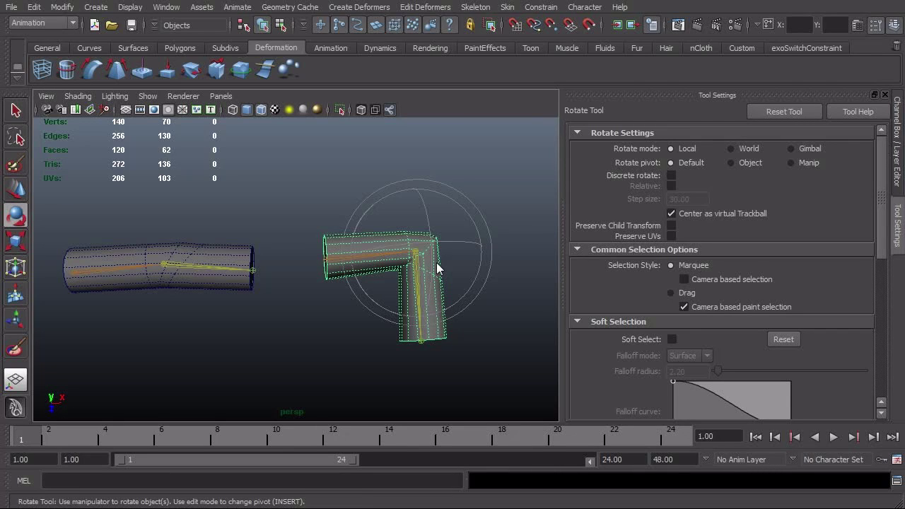
- Return the bent branching-loop cylinder to its bind pose
{"action": "left_click_drag", "start_coordinate": [450, 288], "coordinate": [354, 320], "text": "alt"}
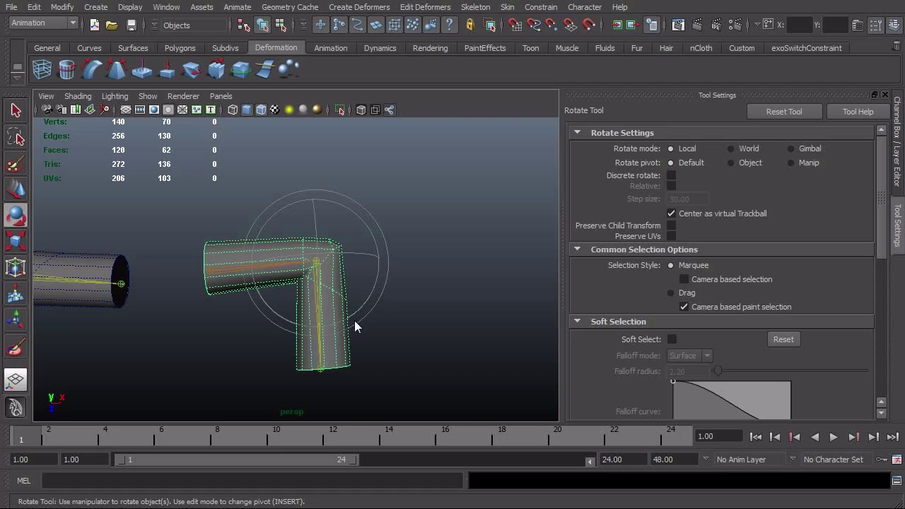
{"action": "left_click", "coordinate": [507, 7]}
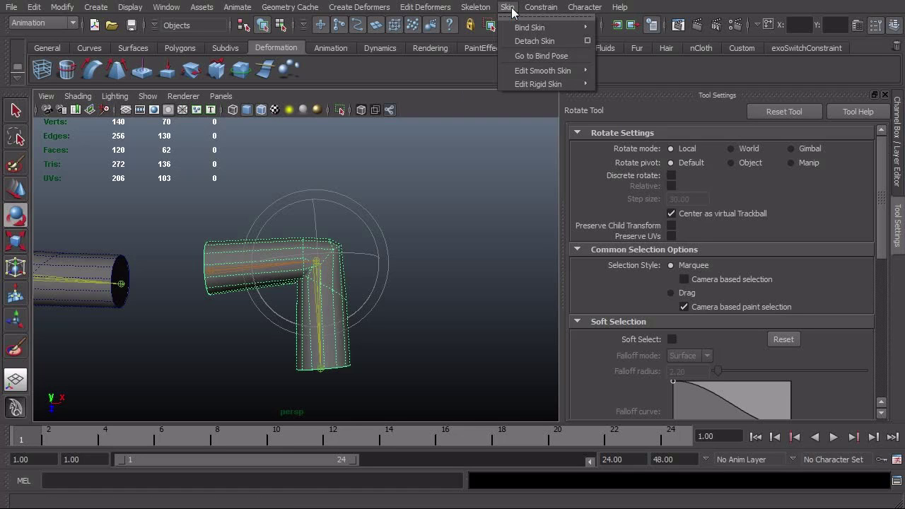
{"action": "left_click", "coordinate": [538, 57]}
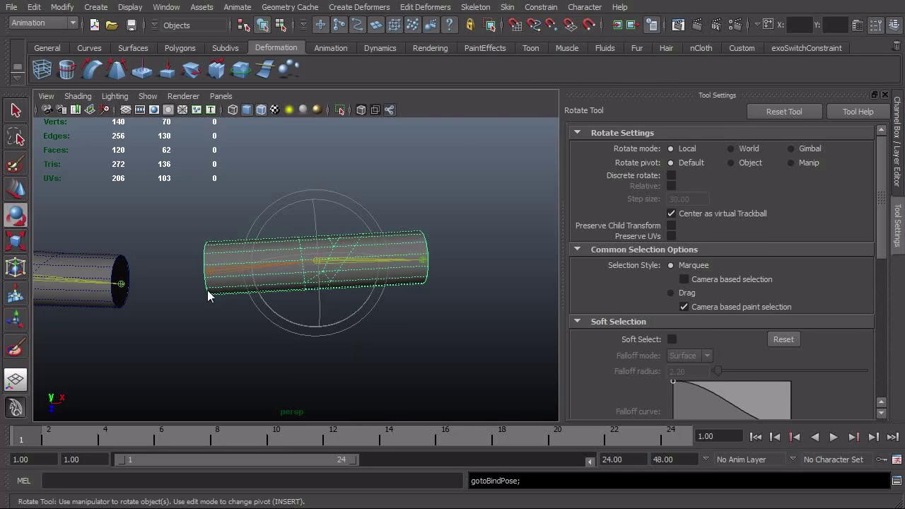
- Try sliding two neighbouring edges, one on each branch of the split loop, by 0.11 with the Slide Edge Tool, and undo it
{"action": "right_click_drag", "start_coordinate": [207, 290], "coordinate": [439, 265], "text": "alt"}
{"action": "left_click_drag", "start_coordinate": [439, 265], "coordinate": [415, 319], "text": "alt"}
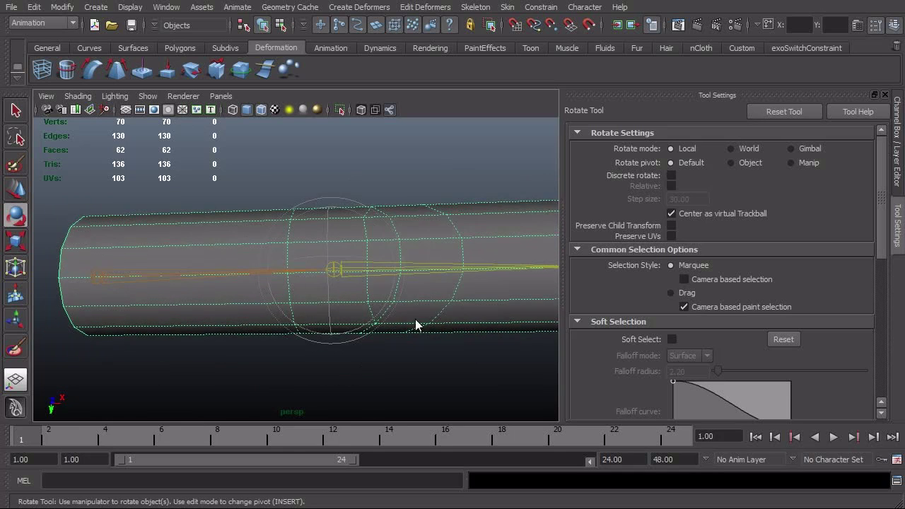
{"action": "left_click", "coordinate": [415, 319]}
{"action": "left_click", "coordinate": [403, 255]}
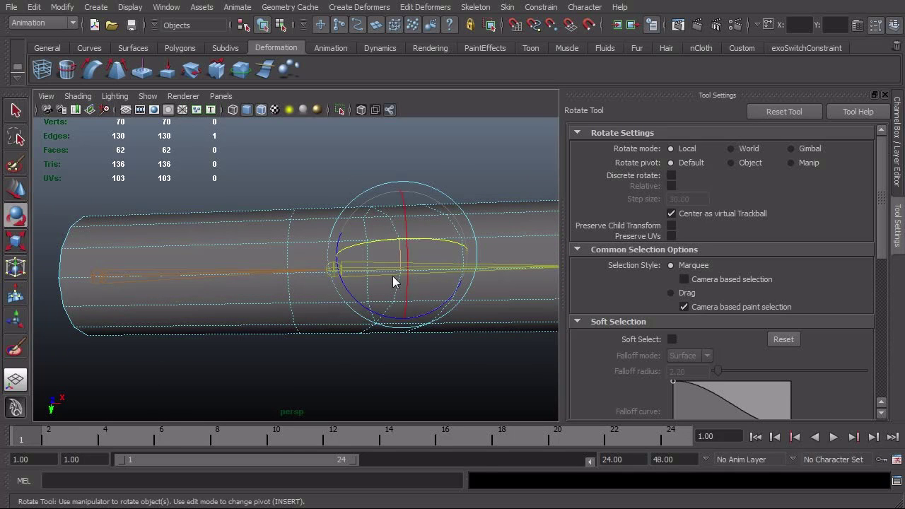
{"action": "key", "text": "w"}
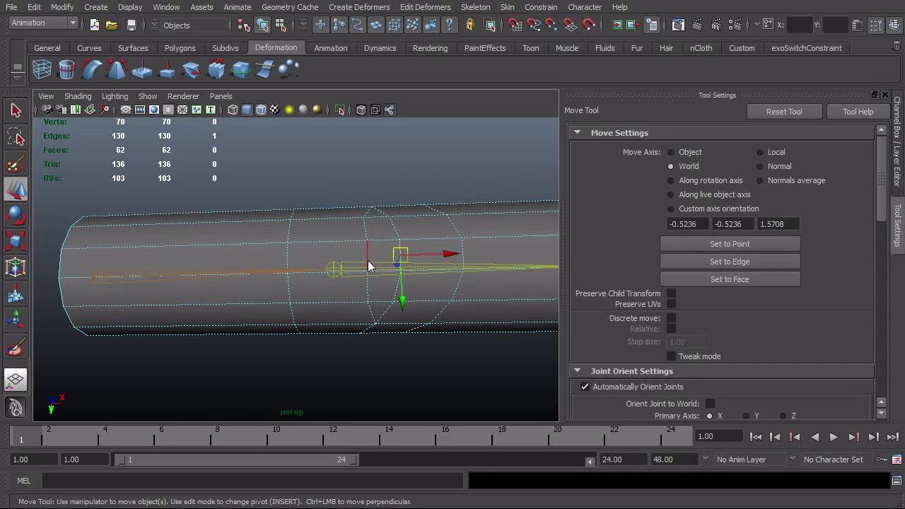
{"action": "left_click", "coordinate": [368, 261], "text": "shift"}
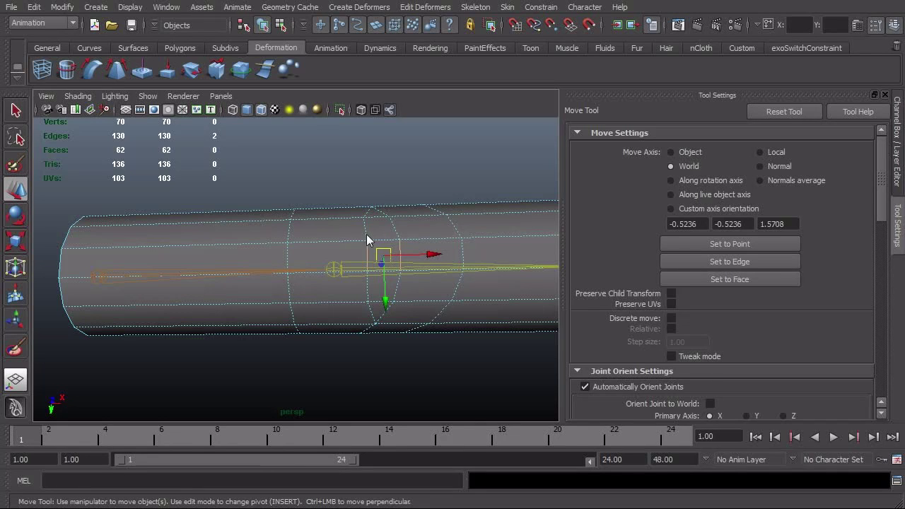
{"action": "right_click", "coordinate": [424, 246], "text": "shift"}
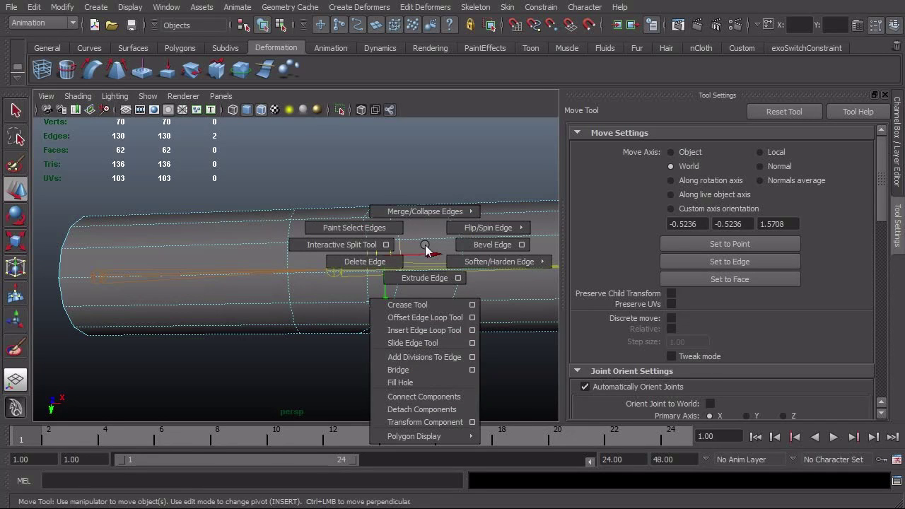
{"action": "right_click_drag", "start_coordinate": [426, 249], "coordinate": [421, 343], "text": "shift"}
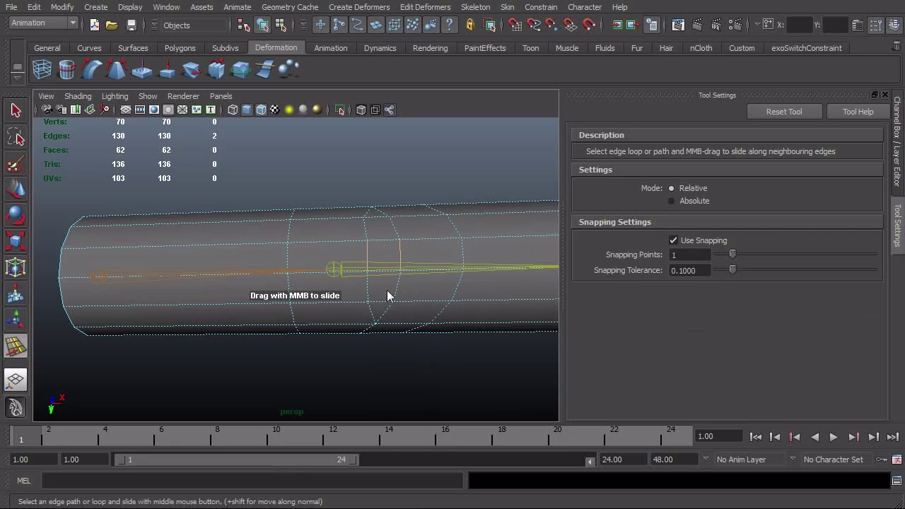
{"action": "left_click_drag", "start_coordinate": [387, 290], "coordinate": [429, 271], "text": "alt"}
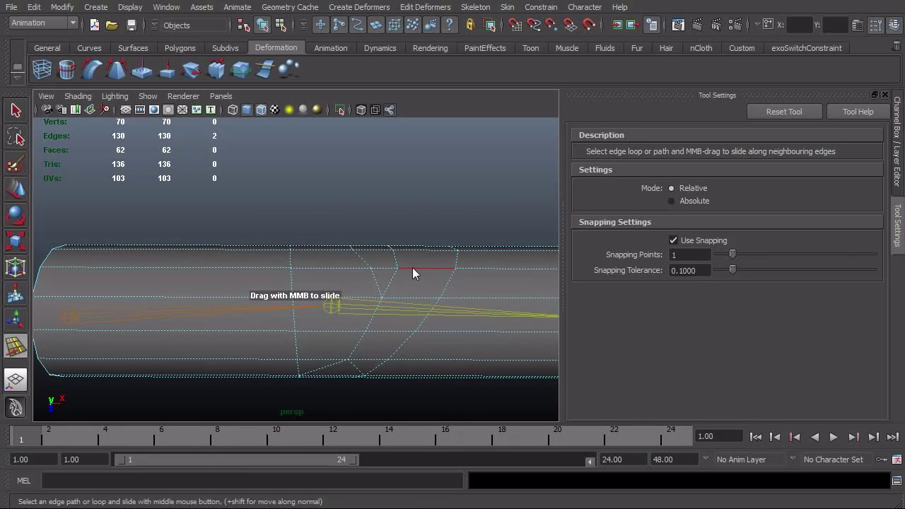
{"action": "middle_click_drag", "start_coordinate": [413, 267], "coordinate": [425, 290]}
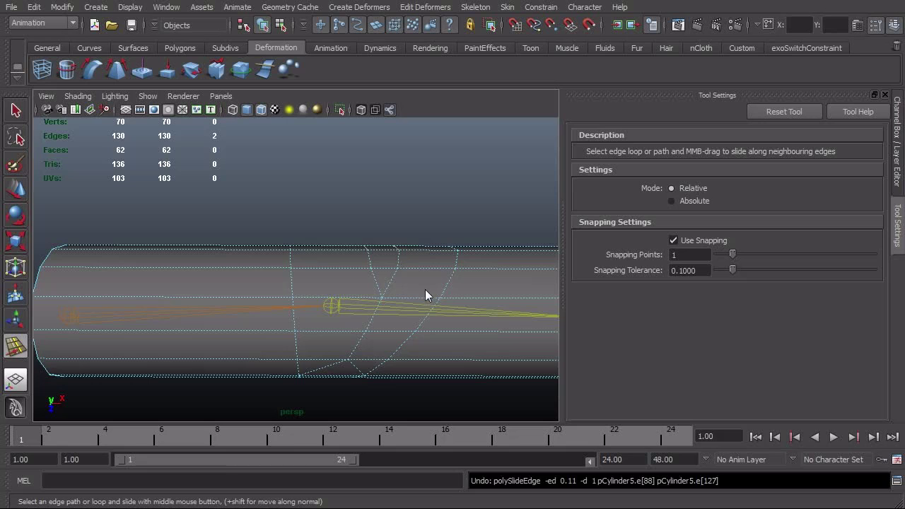
- Extend the selection to six edges across both loop branches and slide them together by 0.19
{"action": "mouse_move", "coordinate": [425, 289]}
{"action": "left_mouse_down", "text": "alt"}
{"action": "mouse_move", "coordinate": [431, 360]}
{"action": "mouse_move", "coordinate": [433, 309]}
{"action": "mouse_move", "coordinate": [410, 283]}
{"action": "left_mouse_up", "text": "alt"}
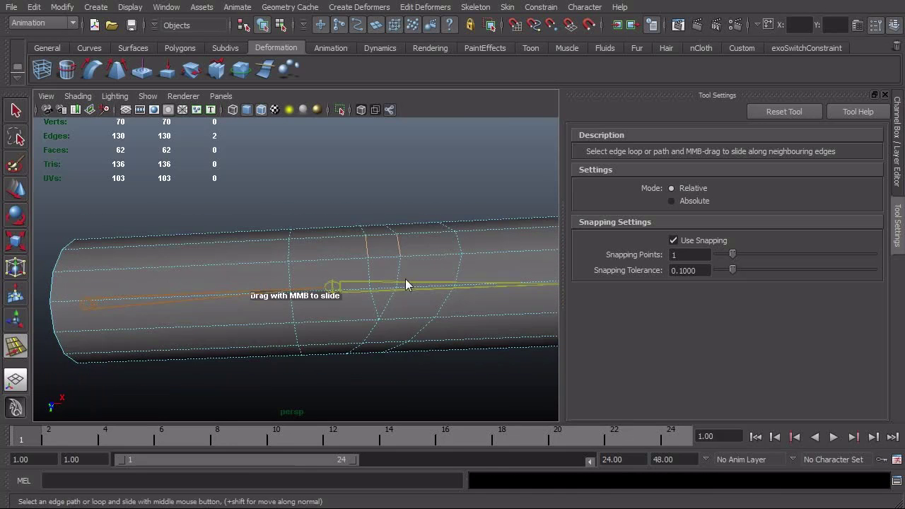
{"action": "left_click", "coordinate": [396, 267], "text": "shift"}
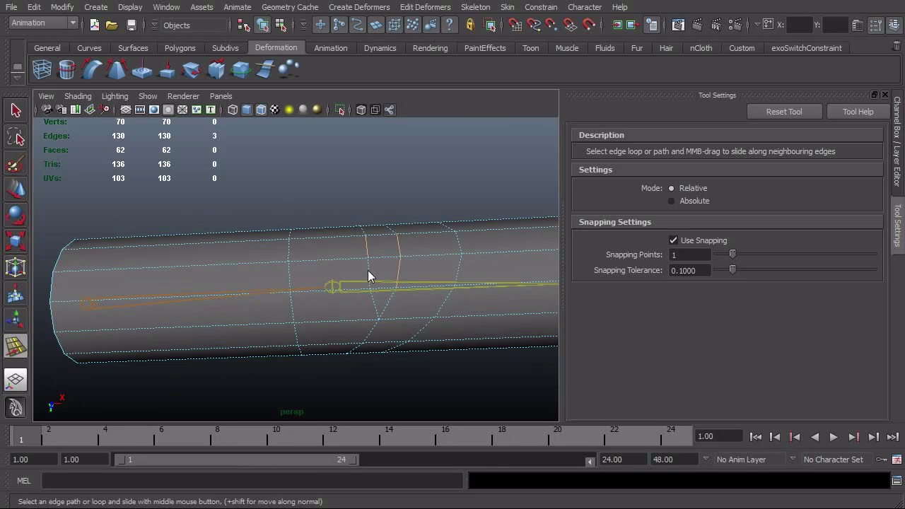
{"action": "left_click", "coordinate": [369, 271], "text": "shift"}
{"action": "key", "text": "ctrl+z"}
{"action": "left_click", "coordinate": [369, 271], "text": "shift"}
{"action": "left_click_drag", "start_coordinate": [369, 270], "coordinate": [429, 184], "text": "alt"}
{"action": "left_click", "coordinate": [369, 231], "text": "shift"}
{"action": "left_click", "coordinate": [398, 232], "text": "shift"}
{"action": "middle_click_drag", "start_coordinate": [418, 295], "coordinate": [444, 301]}
- Test the adjusted loops by bending the branching-loop cylinder's middle joint to roughly a right angle
{"action": "left_click_drag", "start_coordinate": [444, 301], "coordinate": [454, 305], "text": "alt"}
{"action": "right_click_drag", "start_coordinate": [505, 319], "coordinate": [400, 324], "text": "alt"}
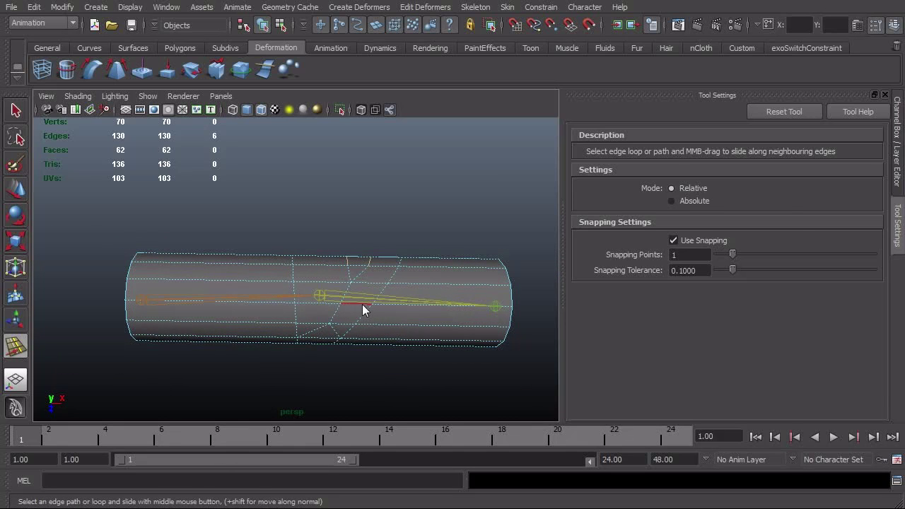
{"action": "key", "text": "q"}
{"action": "key", "text": "F8"}
{"action": "key", "text": "e"}
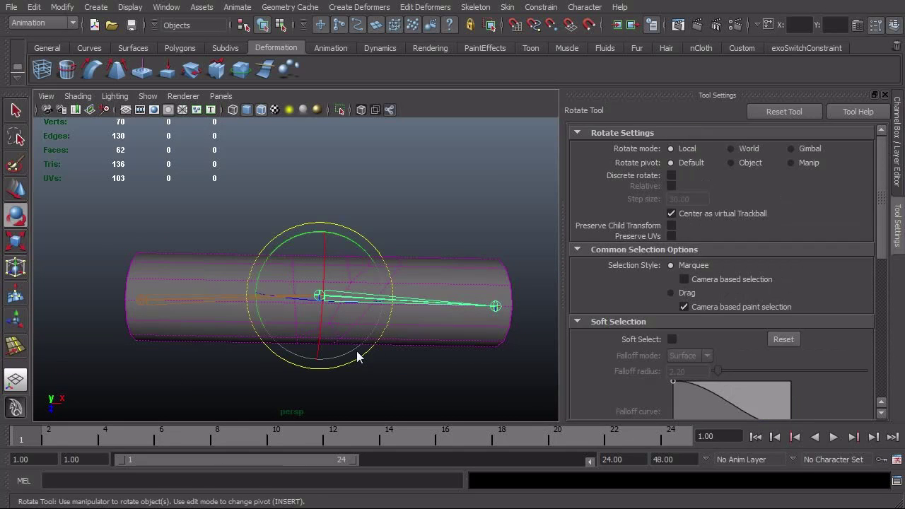
{"action": "left_click_drag", "start_coordinate": [370, 254], "coordinate": [439, 326]}
{"action": "scroll", "coordinate": [469, 328], "scroll_direction": "down", "scroll_amount": 4}
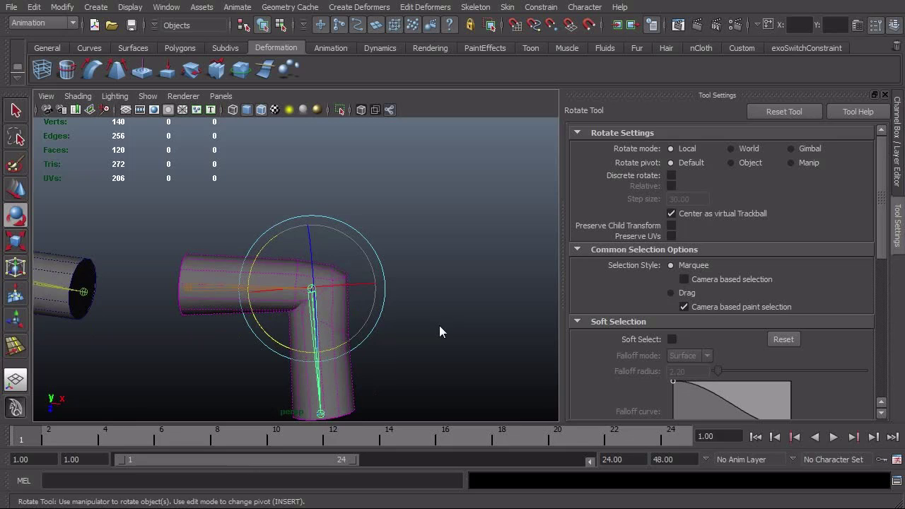
- Undo the test bend and the six-edge slide on the branching-loop cylinder
{"action": "key", "text": "ctrl+z"}
{"action": "key", "text": "ctrl+z"}
{"action": "key", "text": "ctrl+z"}
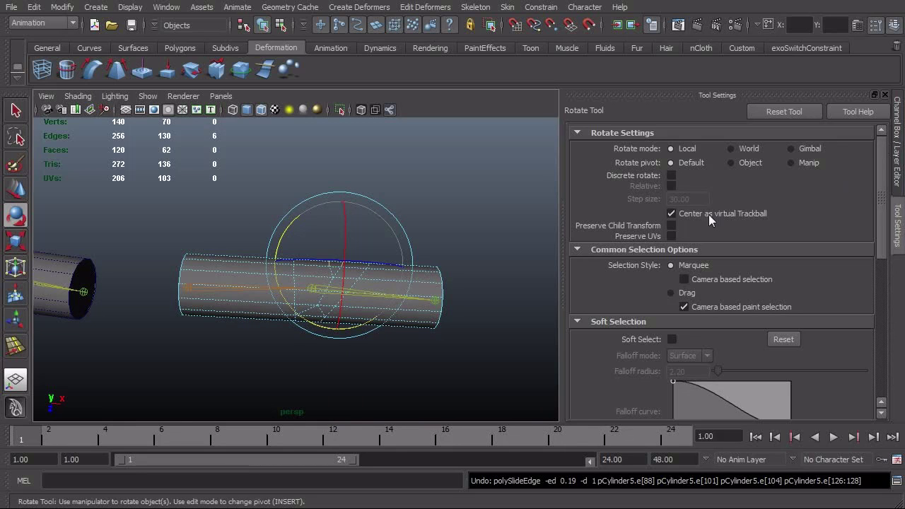
- Deselect the branching-loop cylinder's edges and view the rigged cylinders side by side to compare their loop layouts
{"action": "right_click_drag", "start_coordinate": [431, 309], "coordinate": [401, 331], "text": "alt"}
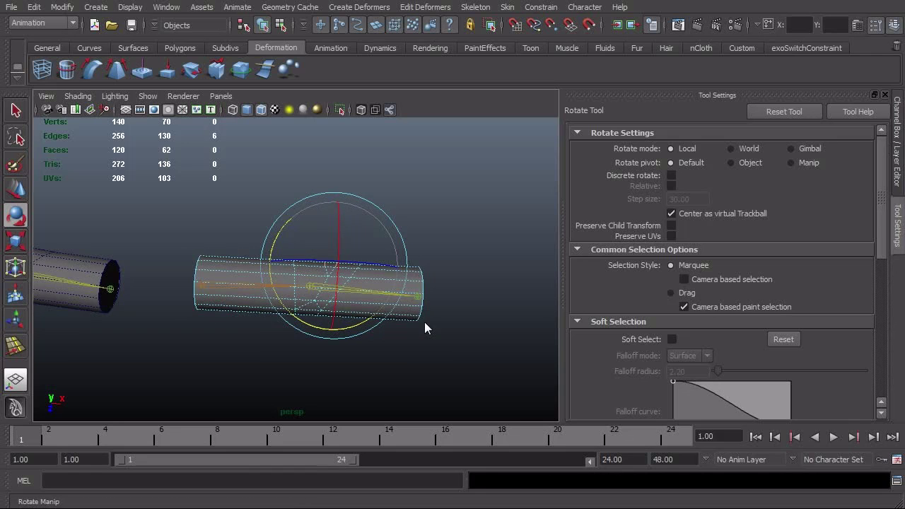
{"action": "left_click", "coordinate": [391, 354]}
{"action": "right_click_drag", "start_coordinate": [391, 355], "coordinate": [272, 344], "text": "alt"}
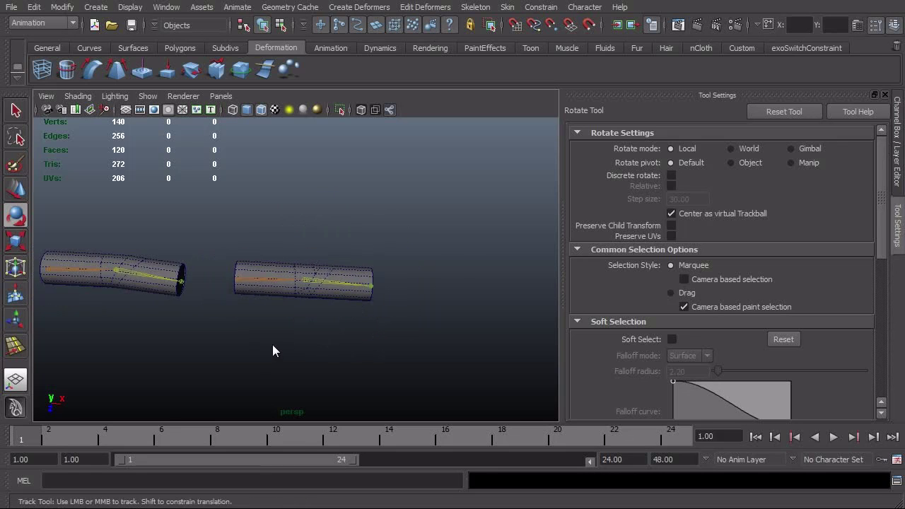
{"action": "middle_click_drag", "start_coordinate": [273, 344], "coordinate": [360, 327], "text": "alt"}
{"action": "right_click_drag", "start_coordinate": [359, 326], "coordinate": [340, 323], "text": "alt"}
{"action": "middle_click_drag", "start_coordinate": [339, 322], "coordinate": [436, 316], "text": "alt"}
{"action": "right_click_drag", "start_coordinate": [437, 316], "coordinate": [391, 318], "text": "alt"}
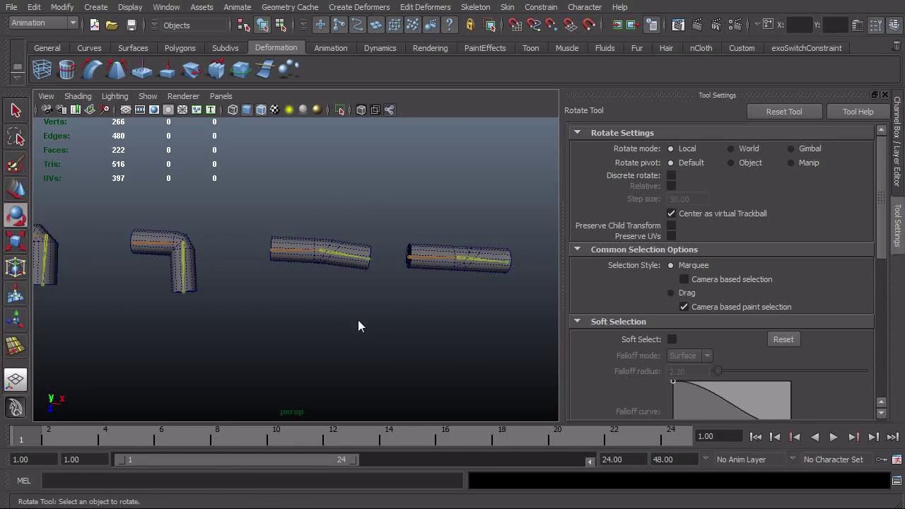